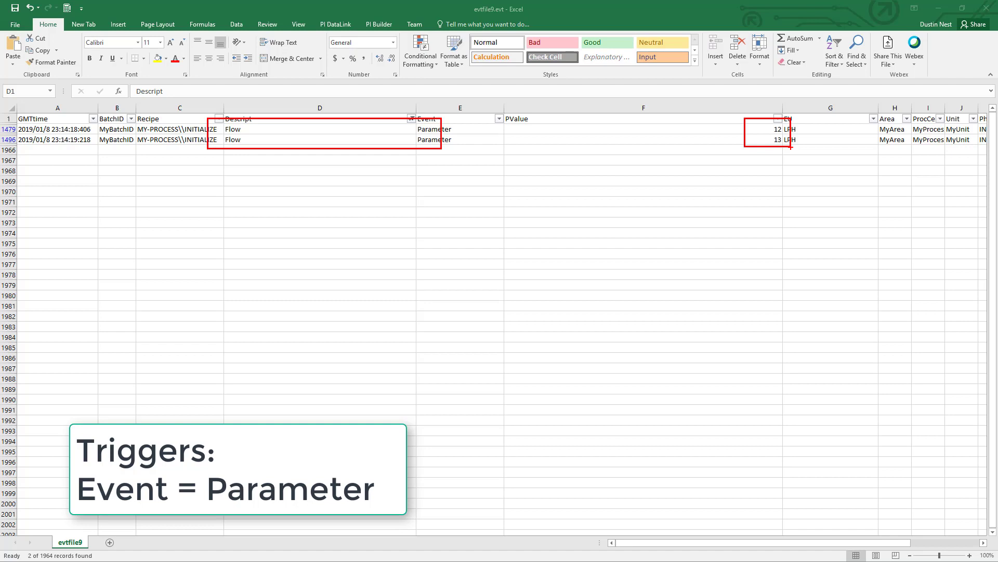
pyautogui.moveTo(7, 118)
pyautogui.mouseDown()
pyautogui.moveTo(59, 148)
pyautogui.moveTo(108, 148)
pyautogui.mouseUp()
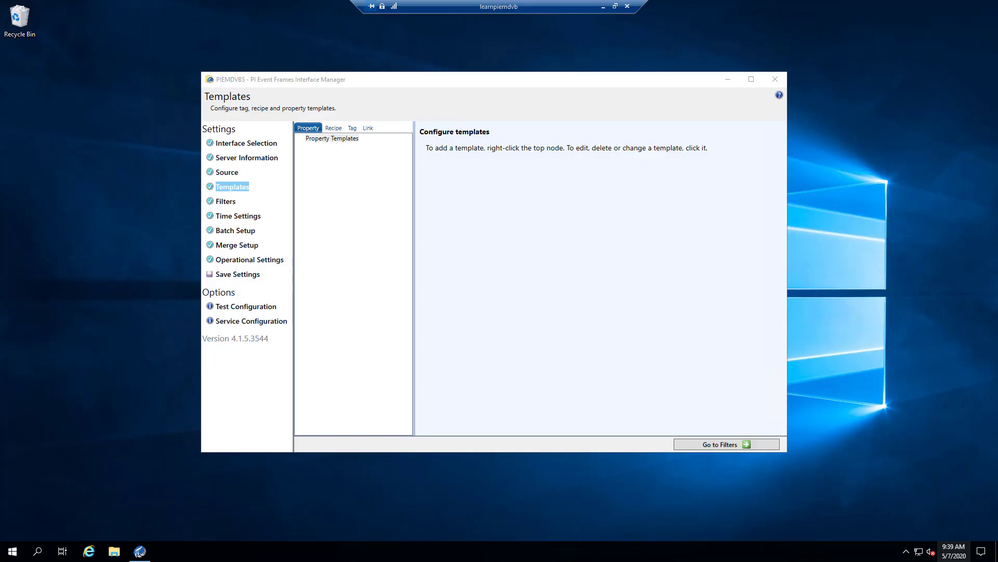
# Switch to PI Event Frames Interface Manager and add a new tag template for the PIEMDVB5 interface.
pyautogui.click(225, 194)
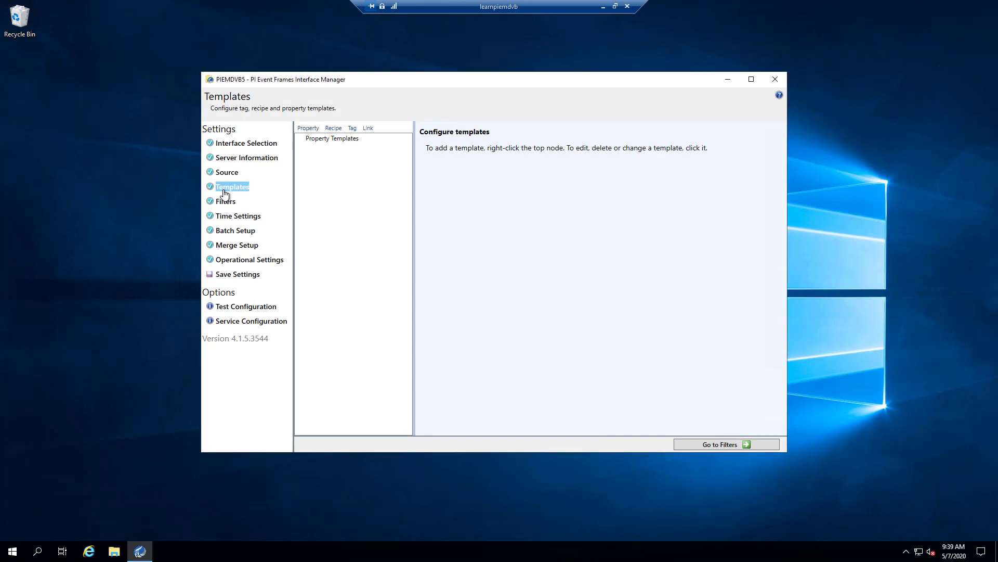
pyautogui.click(352, 128)
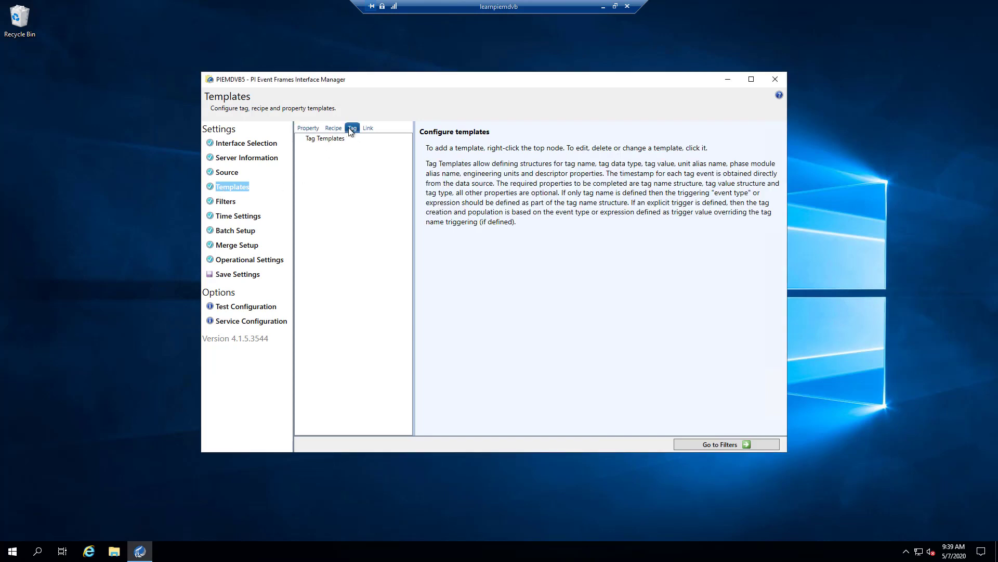
pyautogui.rightClick(332, 138)
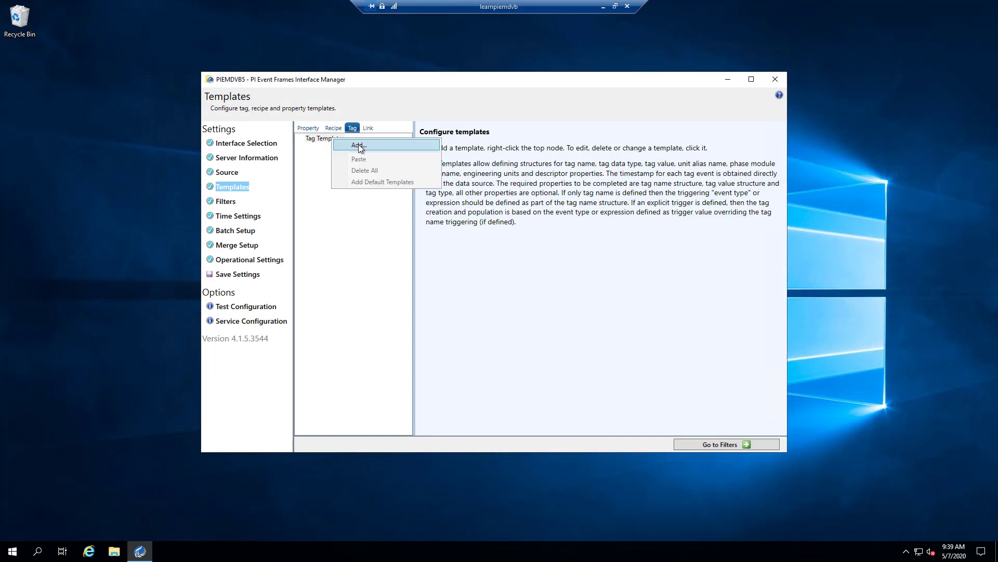
pyautogui.click(359, 146)
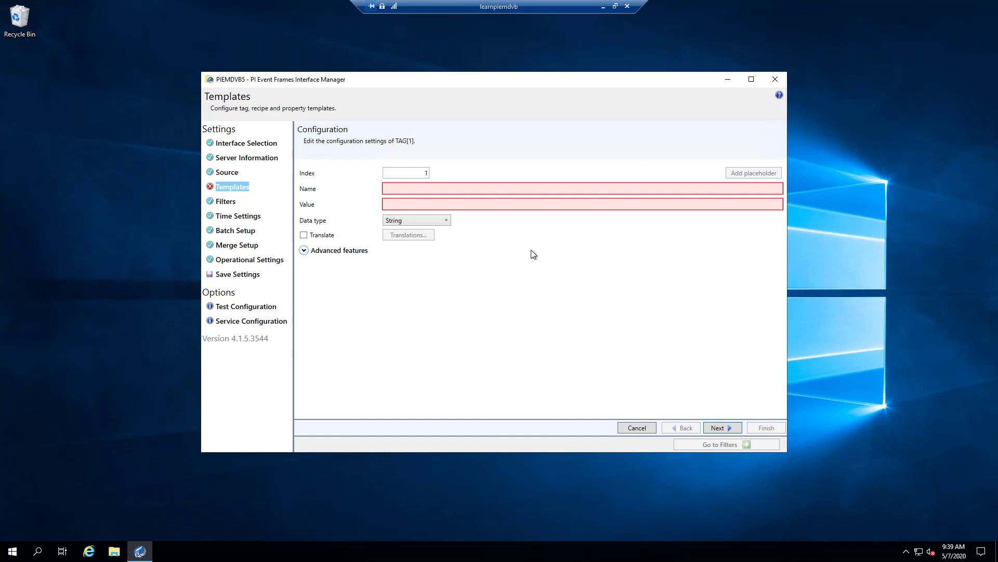
# Set the tag template's name structure to Factory1_[AREA]_[PROCESSCELL]_[UNIT]_[DESCRIPT].
pyautogui.click(468, 189)
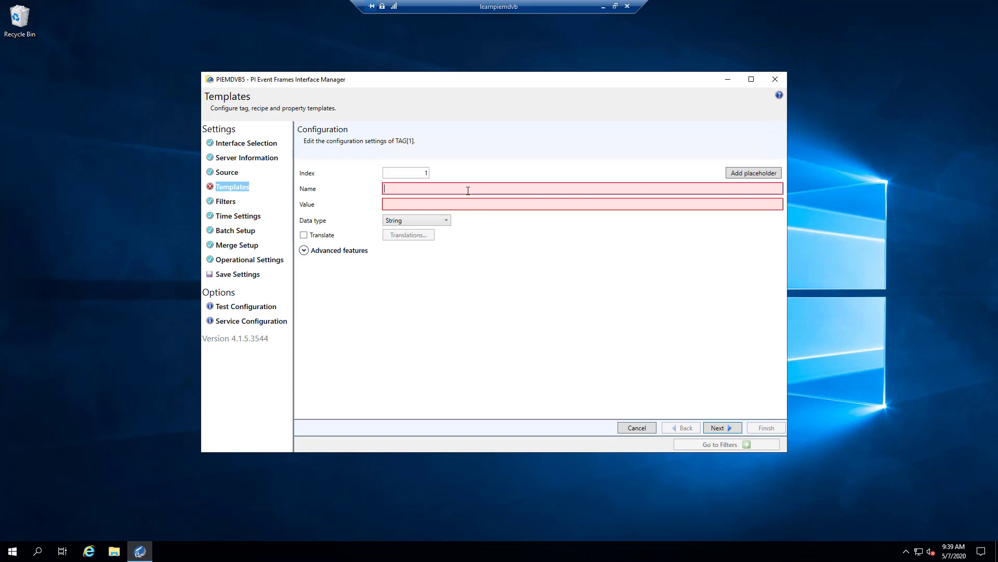
pyautogui.write('Flow')
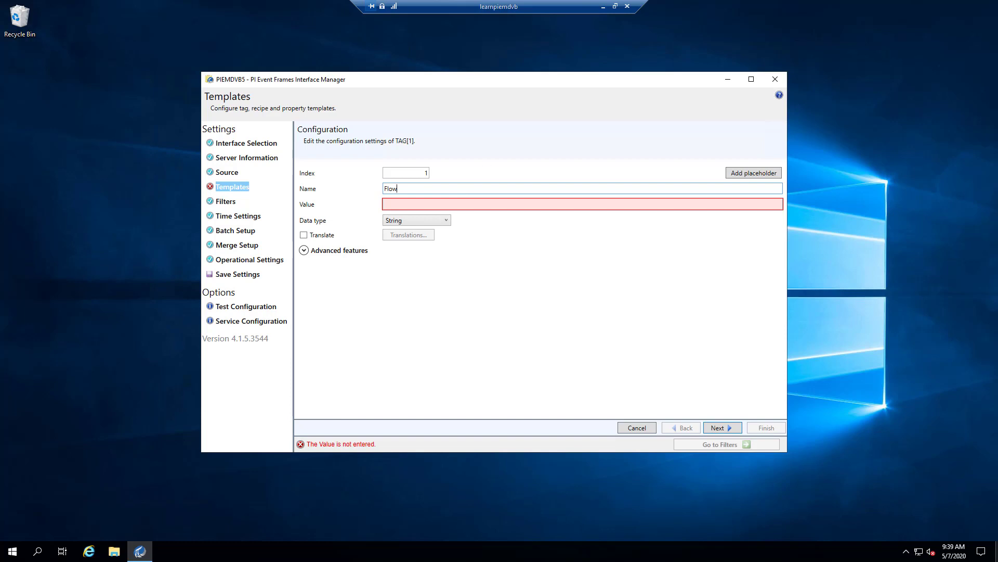
pyautogui.moveTo(399, 188); pyautogui.dragTo(343, 179)
pyautogui.write('Fc')
pyautogui.write('ctory')
pyautogui.write('1_')
pyautogui.write('[AREA')
pyautogui.write(']_[PROCESS')
pyautogui.write('CELL')
pyautogui.write(']_')
pyautogui.write('[UNIT')
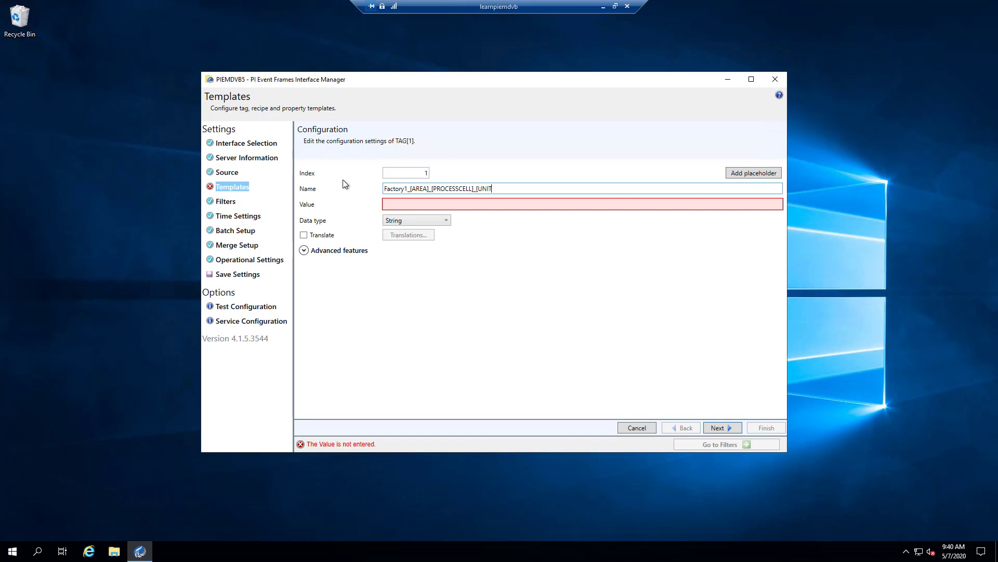
pyautogui.write(']_[DESCRIPT')
# Set the tag template's value to [PVAL] and its data type to Float.
pyautogui.click(389, 203)
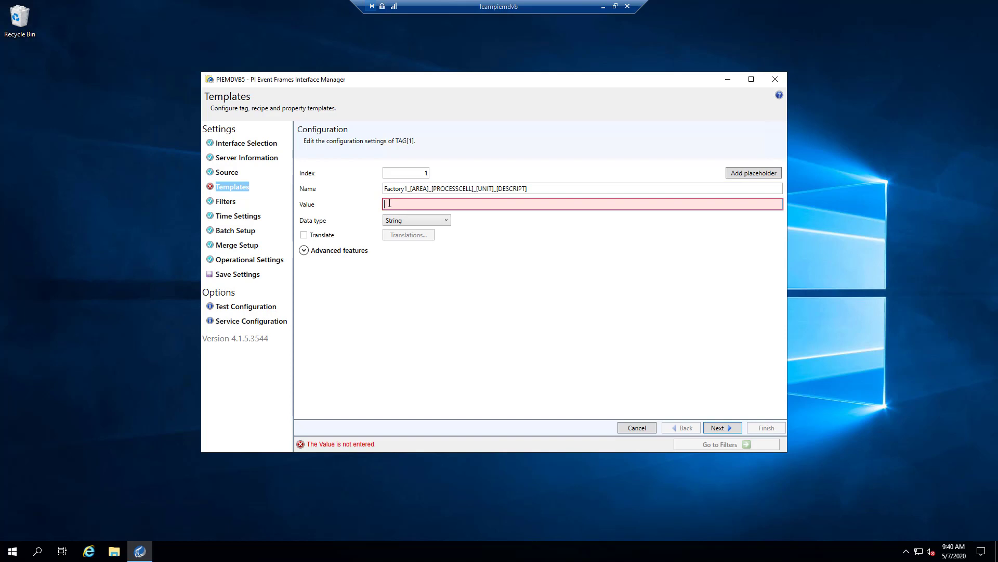
pyautogui.write('[PVAL')
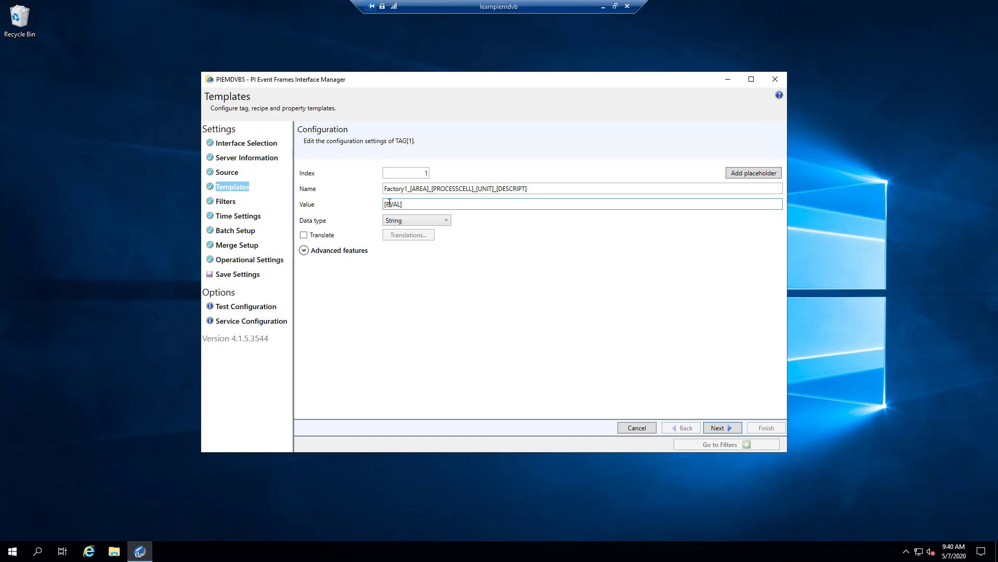
pyautogui.click(418, 219)
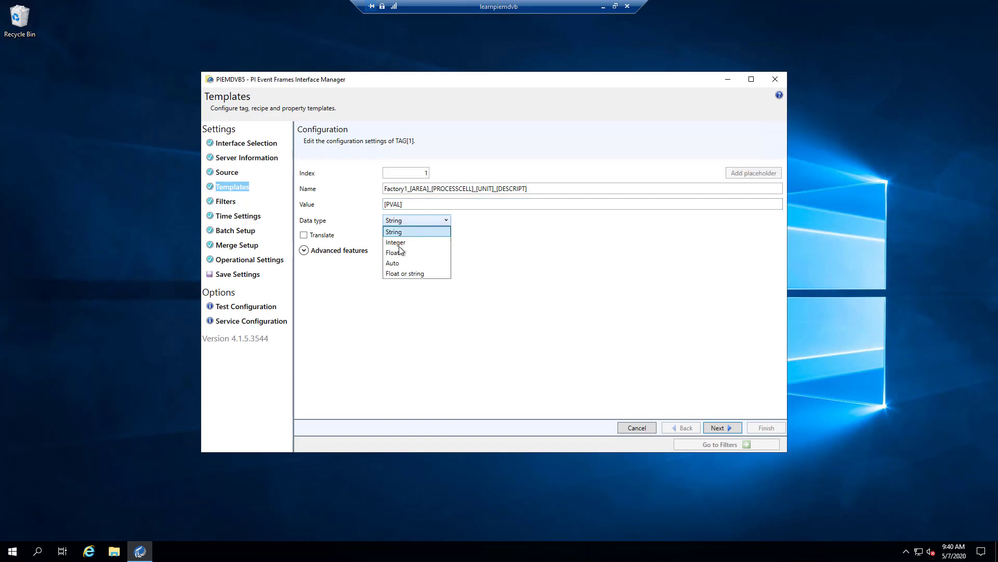
pyautogui.click(401, 249)
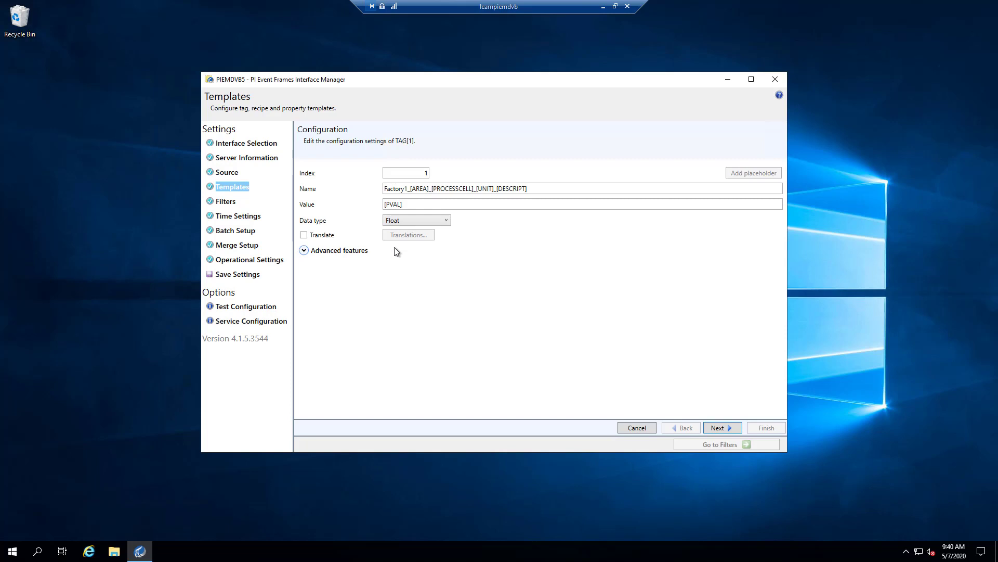
# Define the tag template's trigger as [DESCRIPT, value="Flow"], starting from the DESCRIPT placeholder.
pyautogui.click(722, 429)
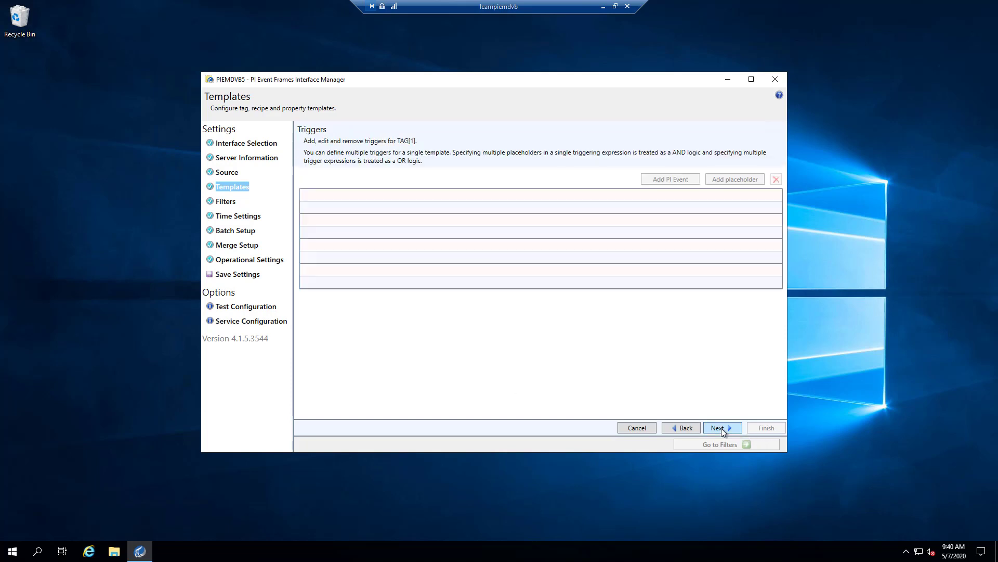
pyautogui.click(431, 200)
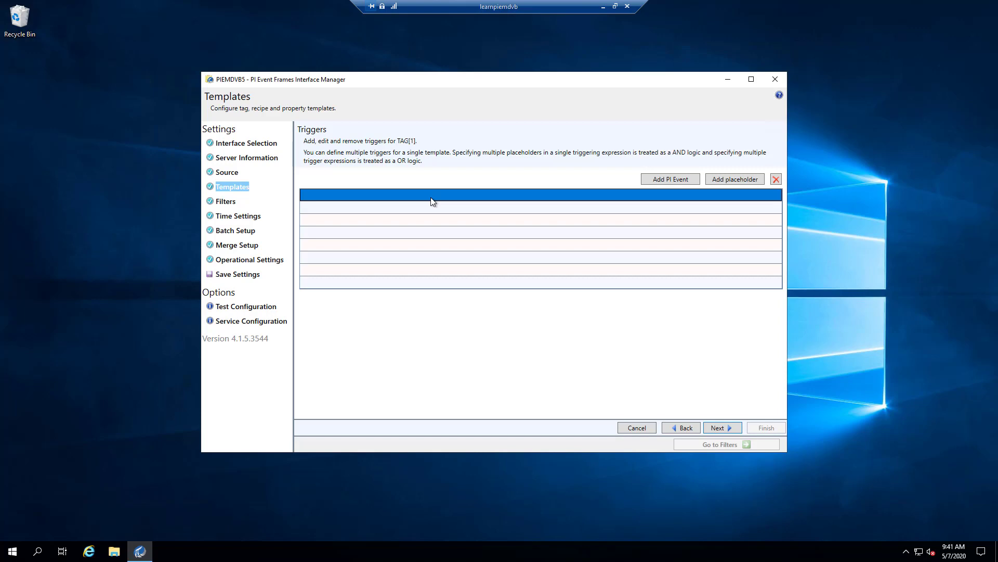
pyautogui.click(727, 179)
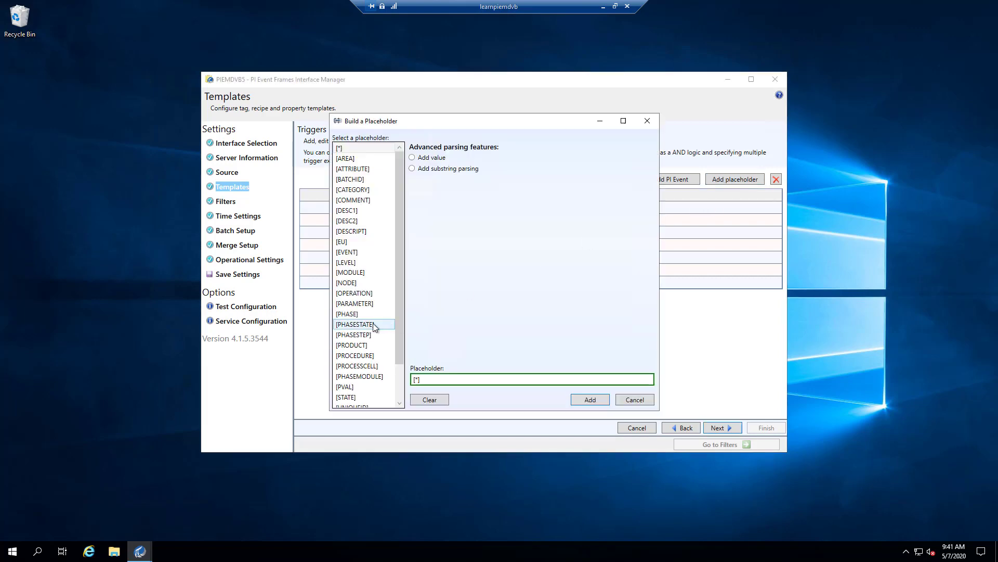
pyautogui.click(355, 232)
pyautogui.click(591, 399)
pyautogui.click(326, 195)
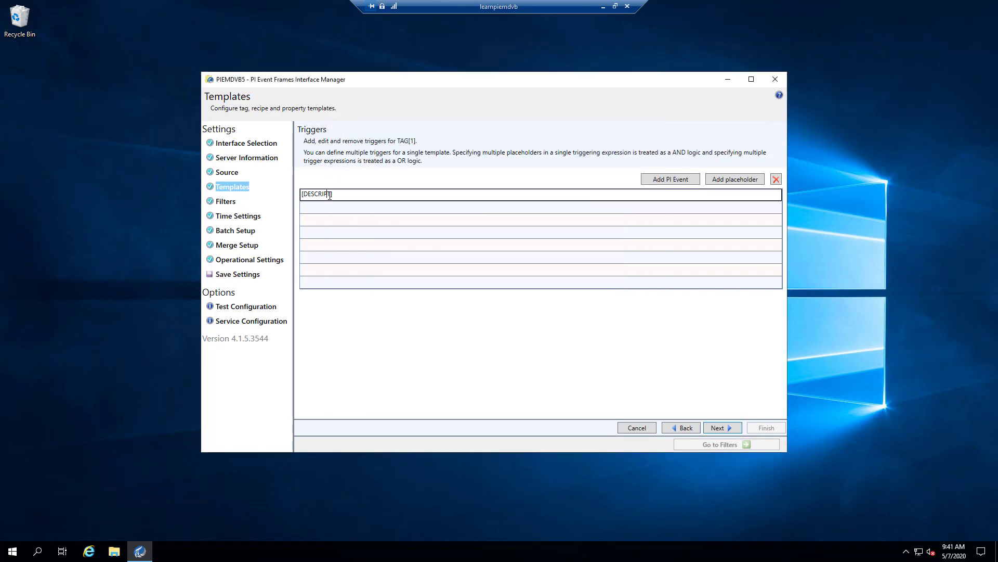
pyautogui.write(', value="Flow"')
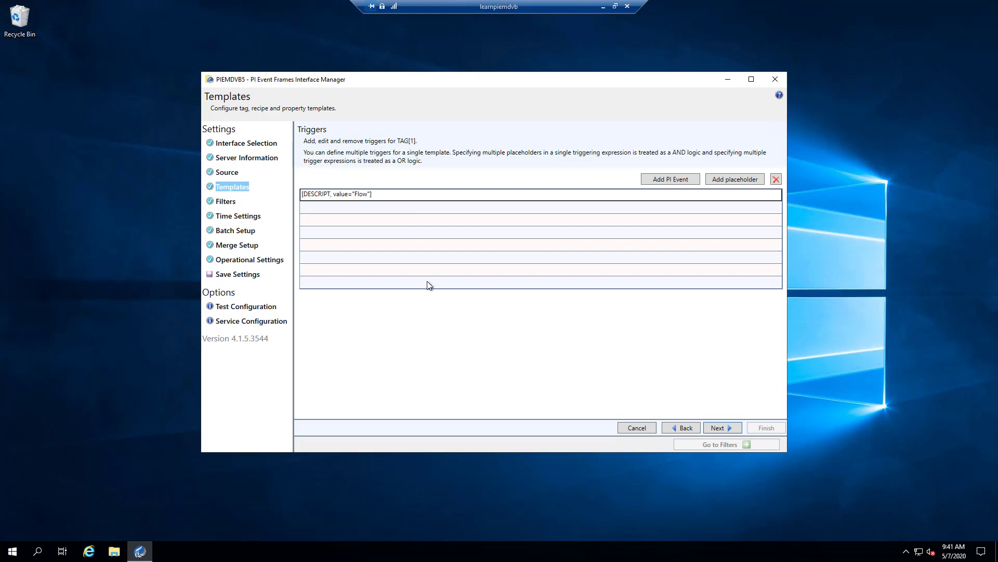
# Finish the tag template without comments and save the interface settings.
pyautogui.click(731, 428)
pyautogui.click(730, 428)
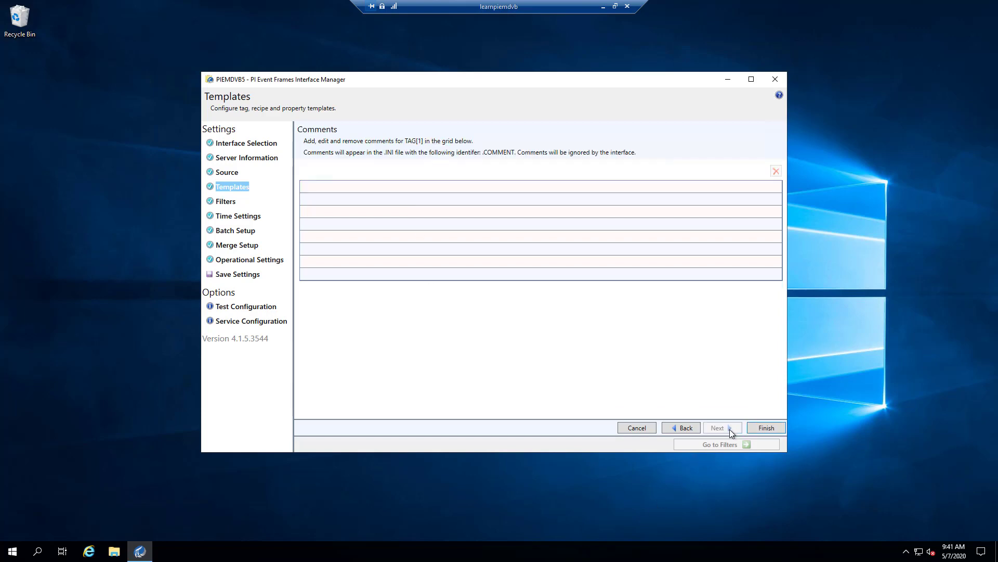
pyautogui.click(760, 427)
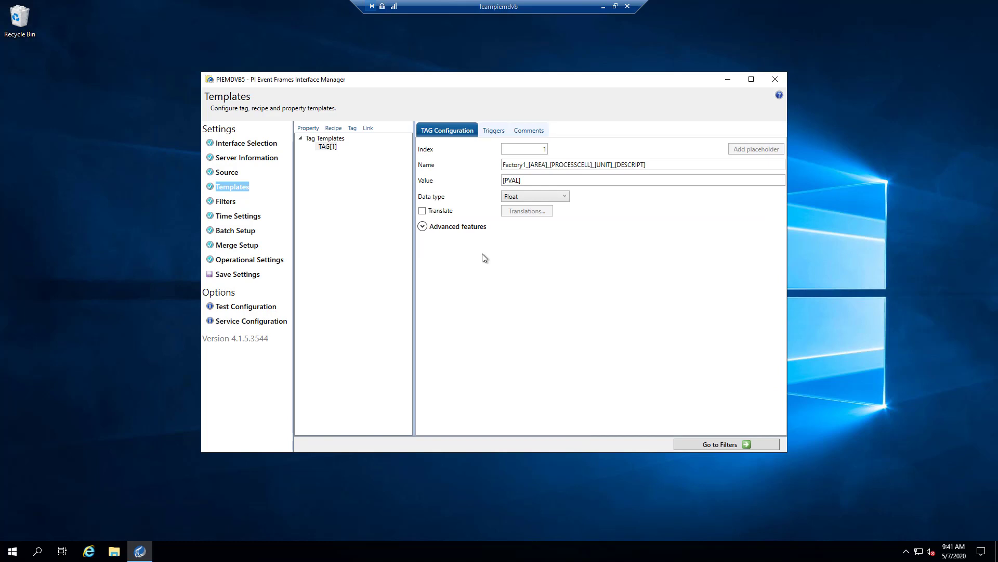
pyautogui.moveTo(660, 165); pyautogui.dragTo(441, 186)
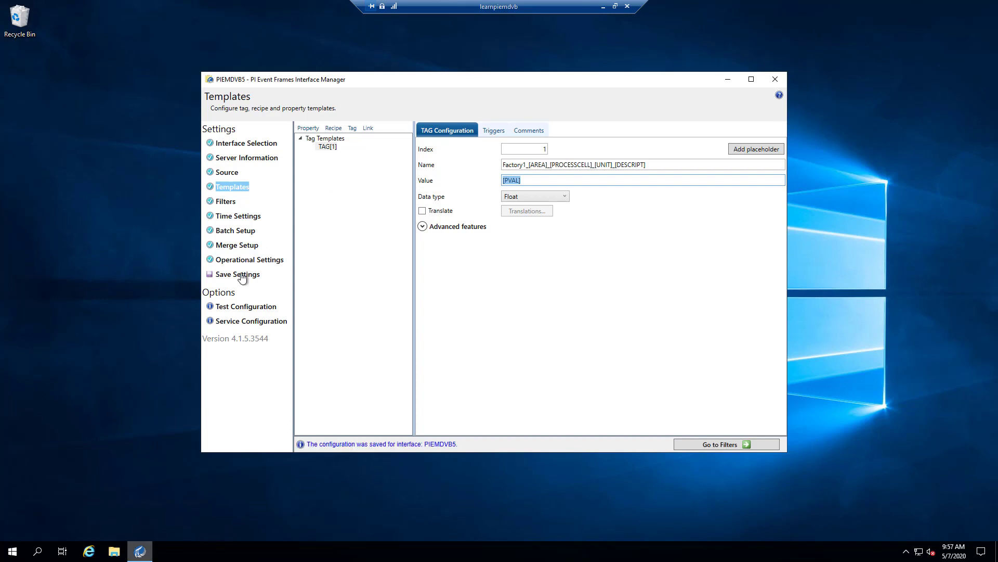
pyautogui.click(241, 275)
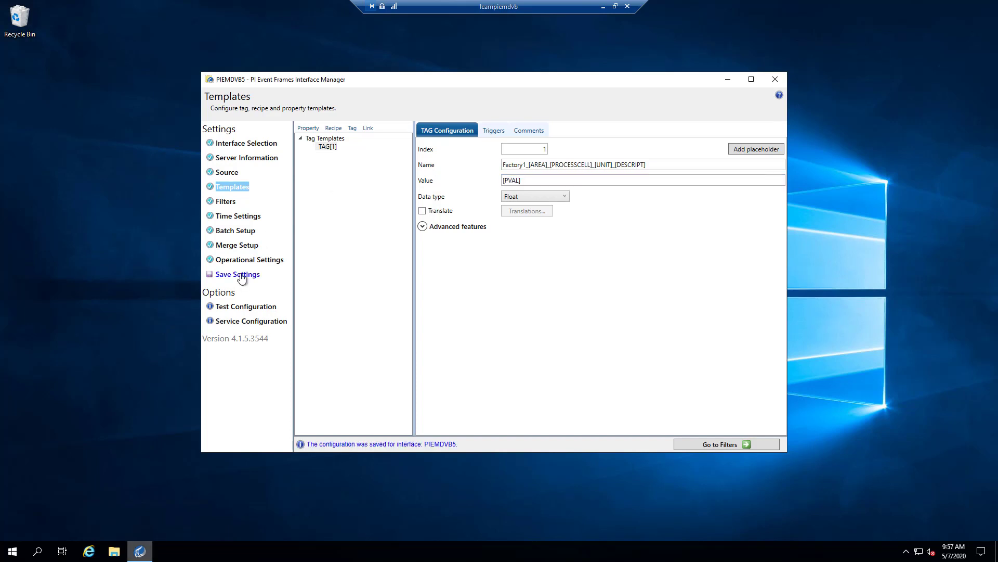
# Open Windows Services, restart the PIEMDVB5 service and close the Services window.
pyautogui.click(1, 557)
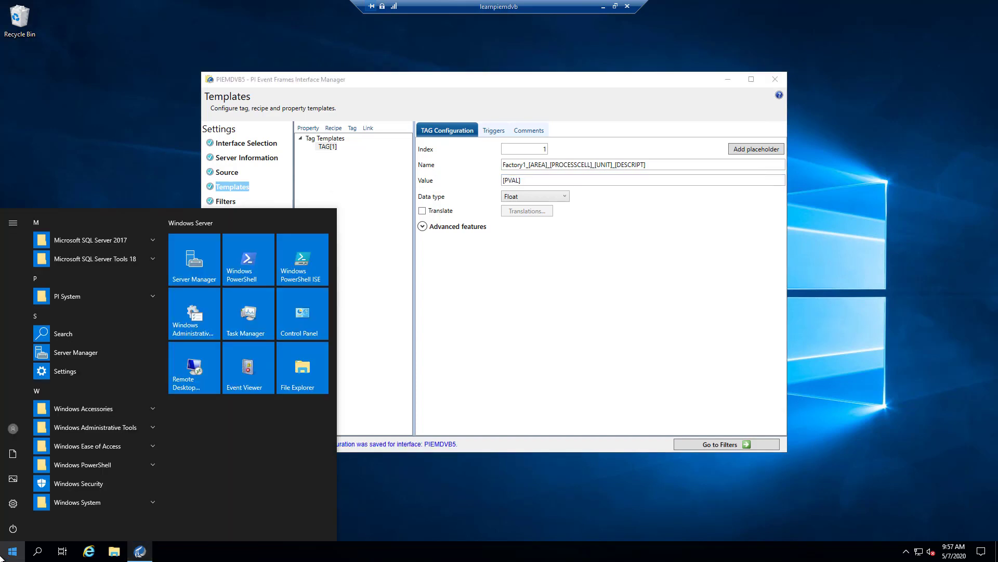
pyautogui.write('services')
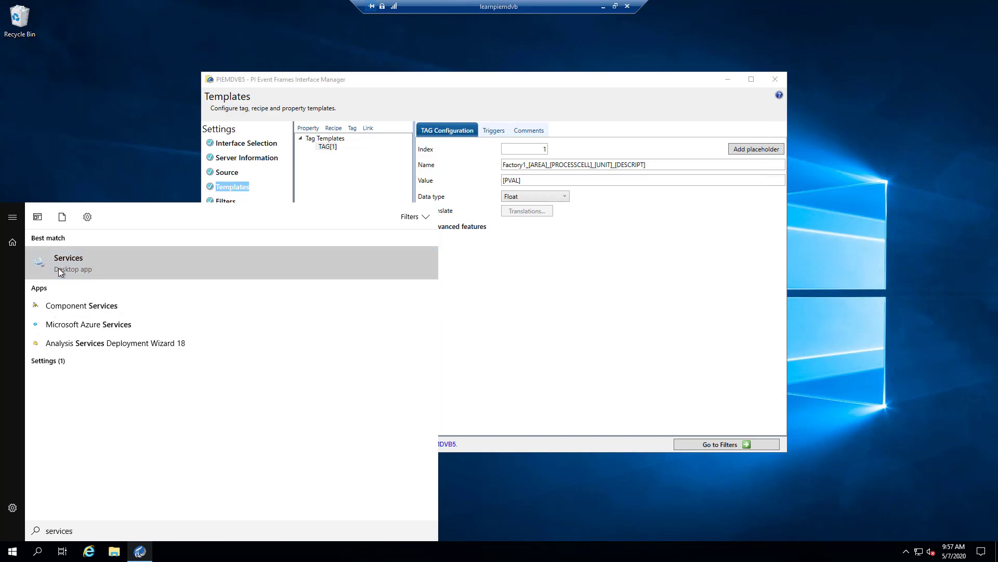
pyautogui.click(59, 268)
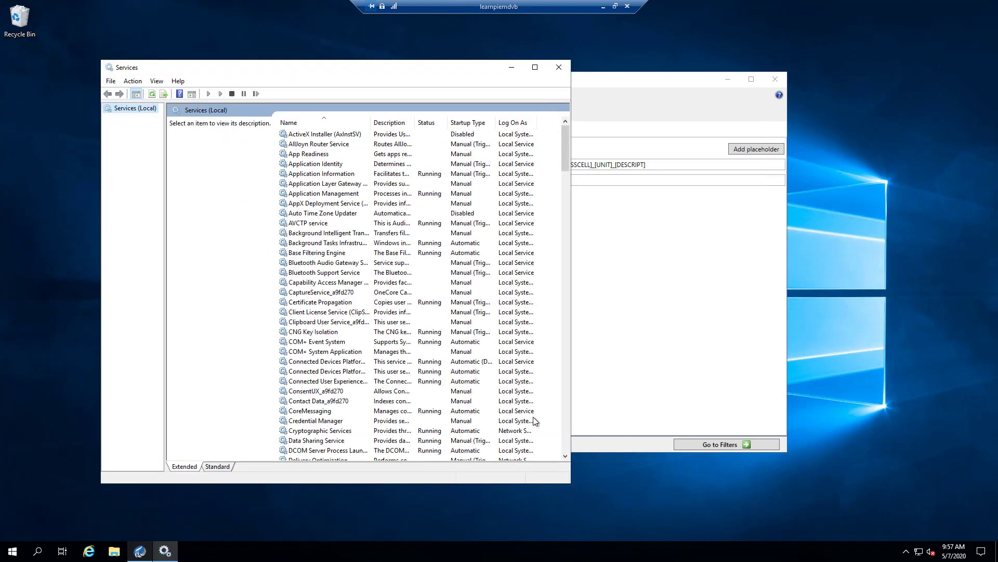
pyautogui.scroll(-20, 565, 433)
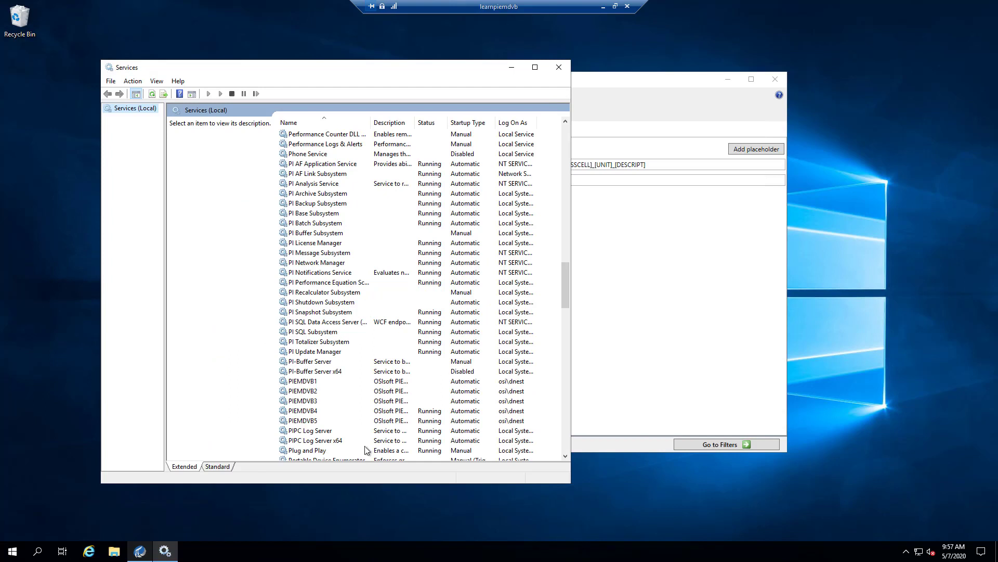
pyautogui.rightClick(312, 420)
pyautogui.click(350, 473)
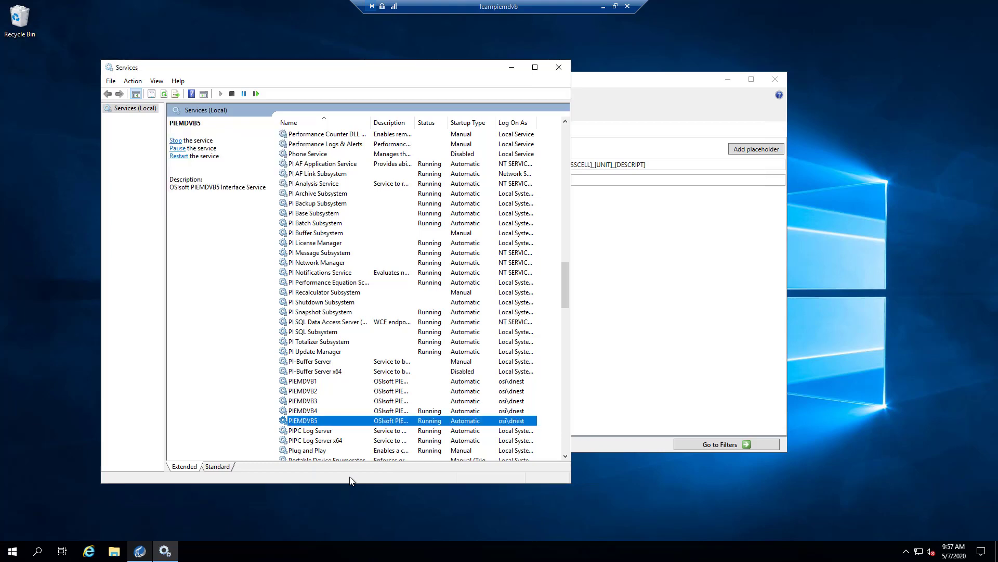
pyautogui.click(555, 65)
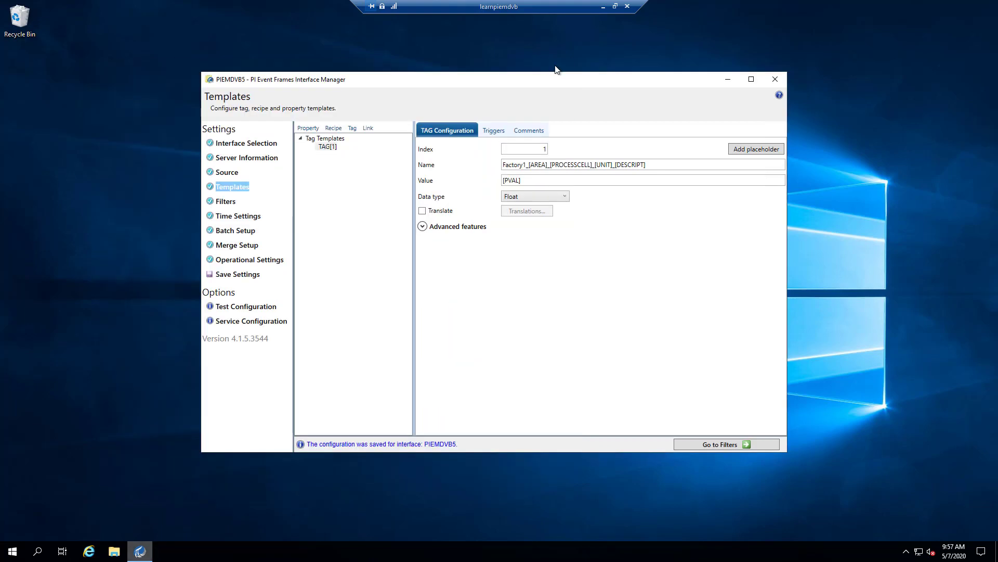
# Launch PI System Management Tools and restart it under different credentials with administrator permission.
pyautogui.click(6, 557)
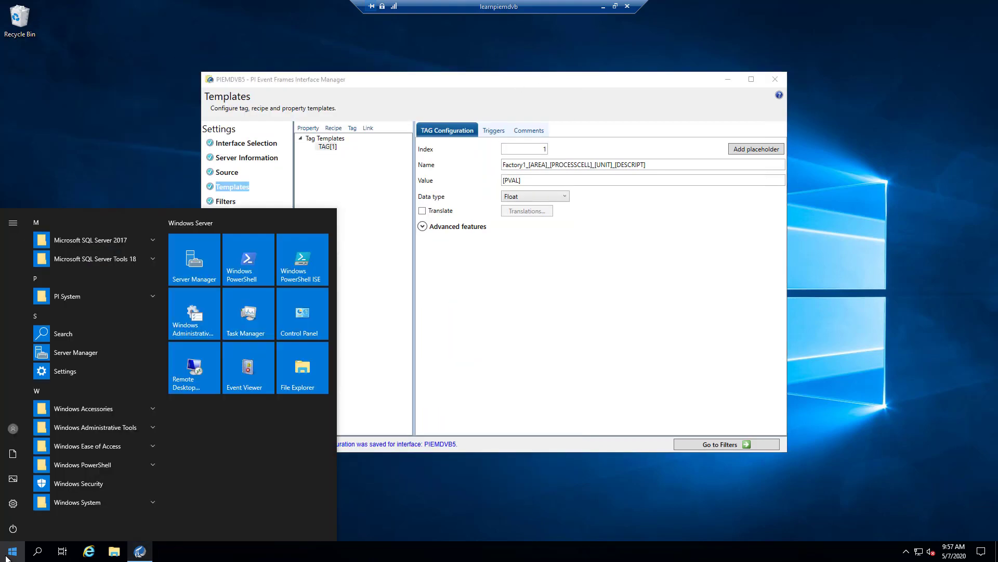
pyautogui.click(148, 296)
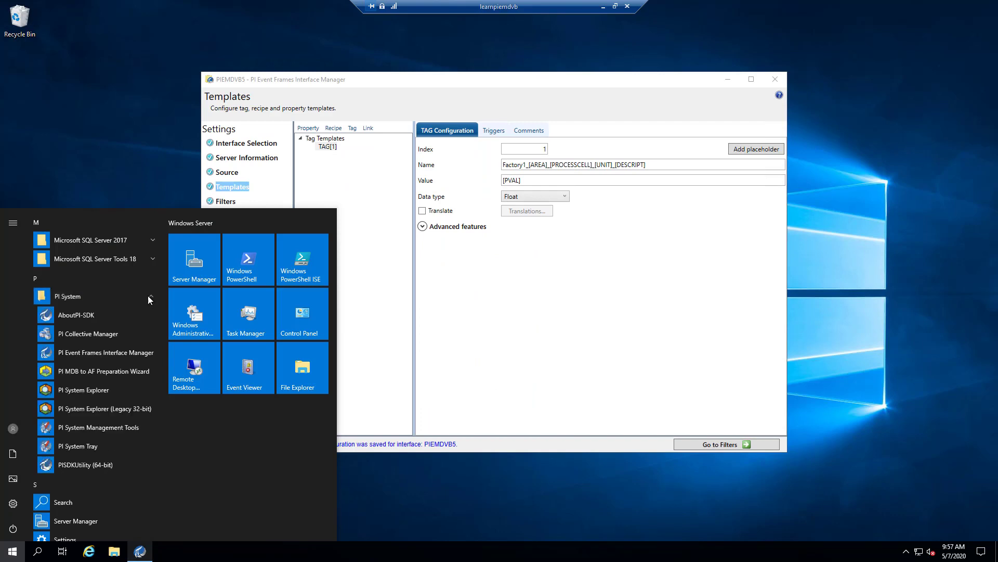
pyautogui.click(108, 429)
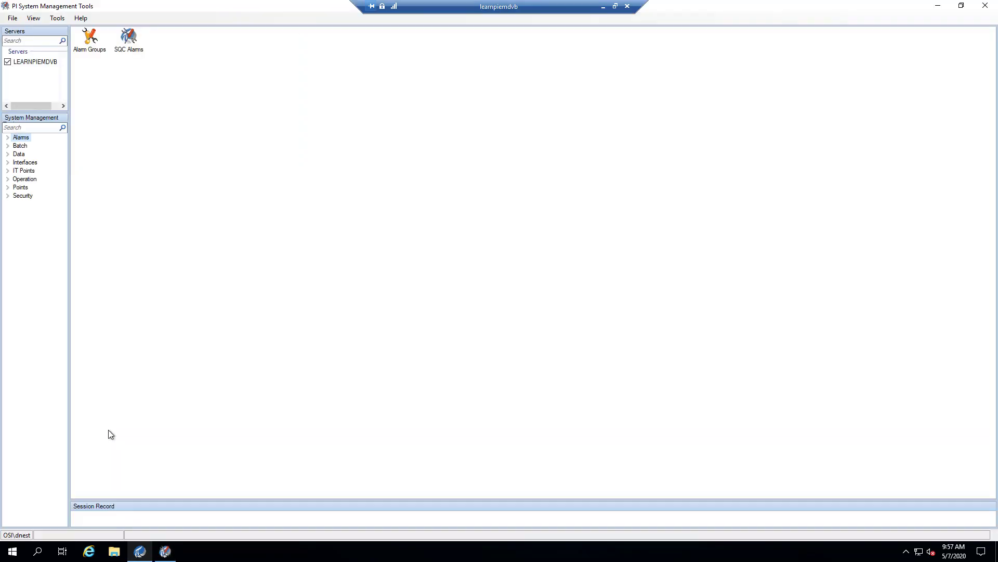
pyautogui.click(7, 154)
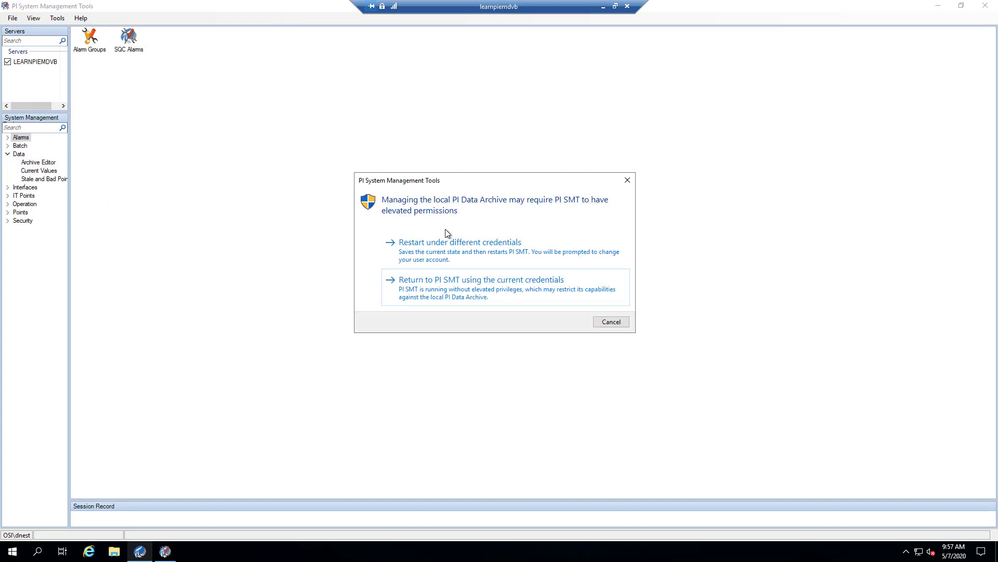
pyautogui.click(441, 241)
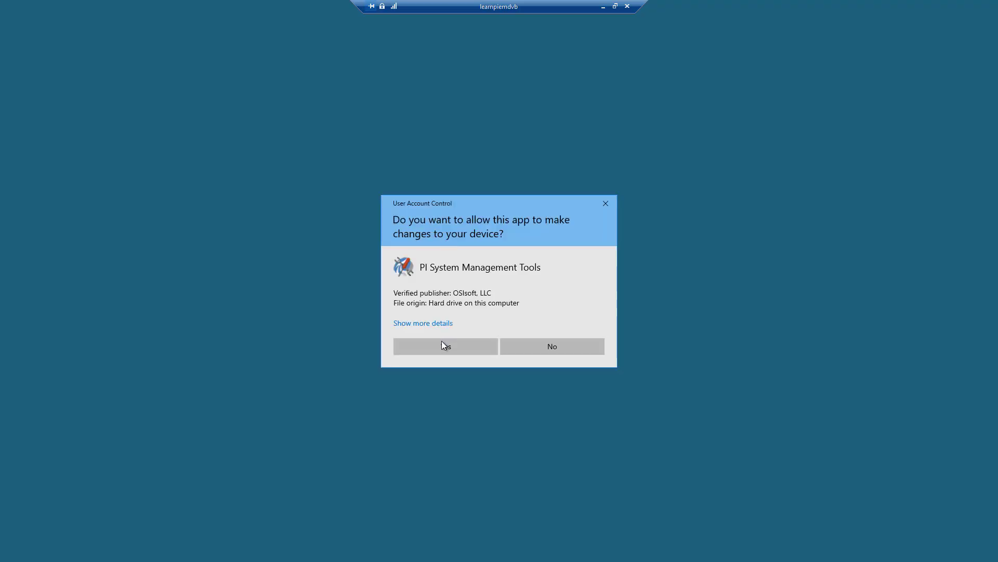
pyautogui.click(441, 341)
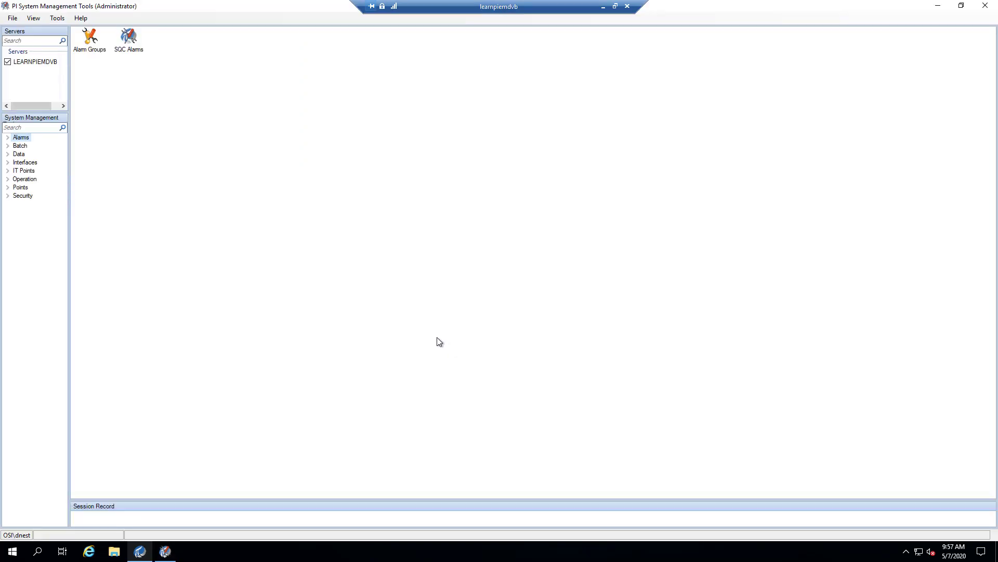
# Open the Archive Editor for the LEARNPIEMDVB server and bring up its tag search.
pyautogui.click(8, 154)
pyautogui.click(38, 162)
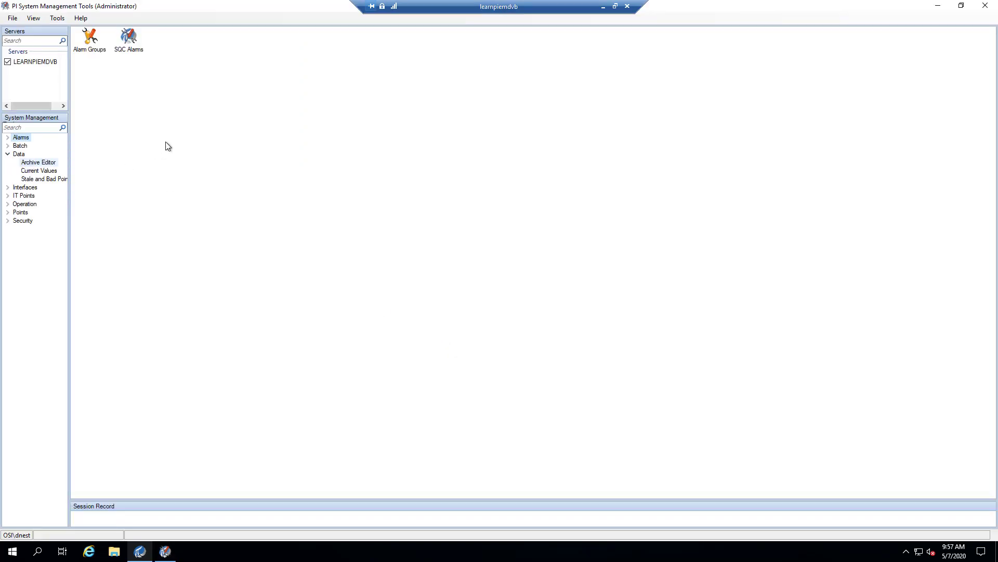
pyautogui.click(378, 59)
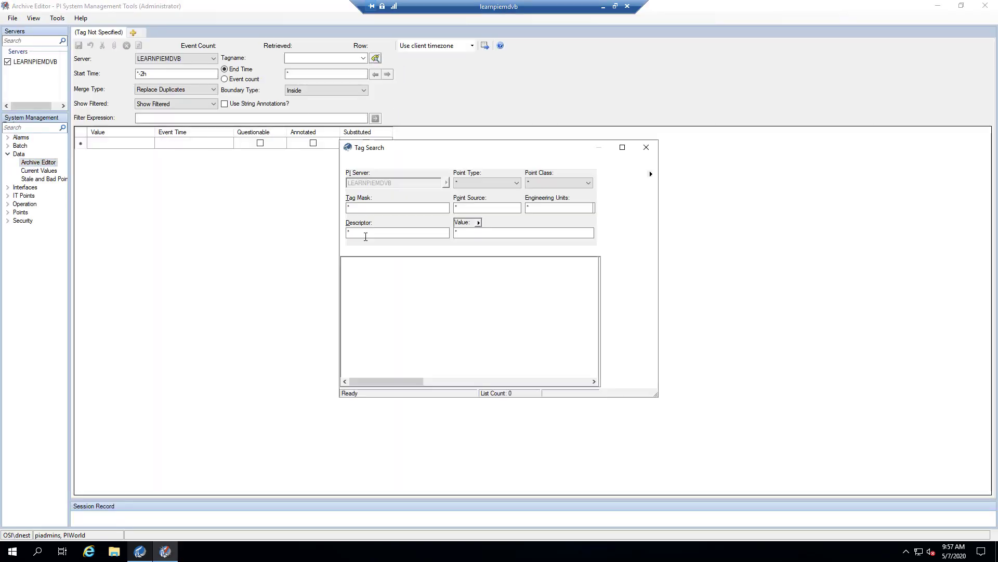
# Search for tags matching Factory1* and load Factory1_MyArea_MyProcessCell_MyUnit_Row into the Archive Editor.
pyautogui.doubleClick(382, 208)
pyautogui.write('Factory2')
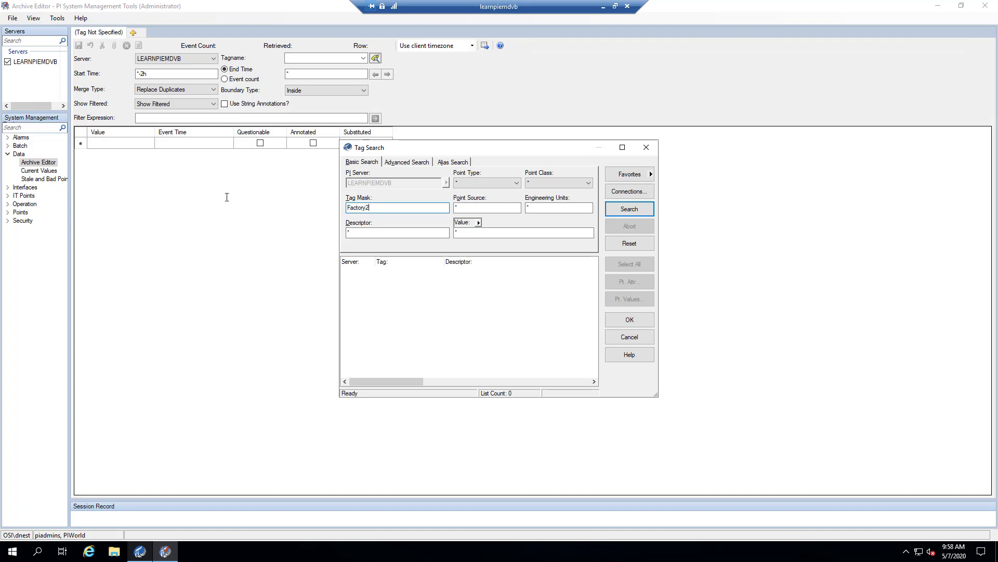
pyautogui.press('BackSpace')
pyautogui.write('1*')
pyautogui.click(615, 209)
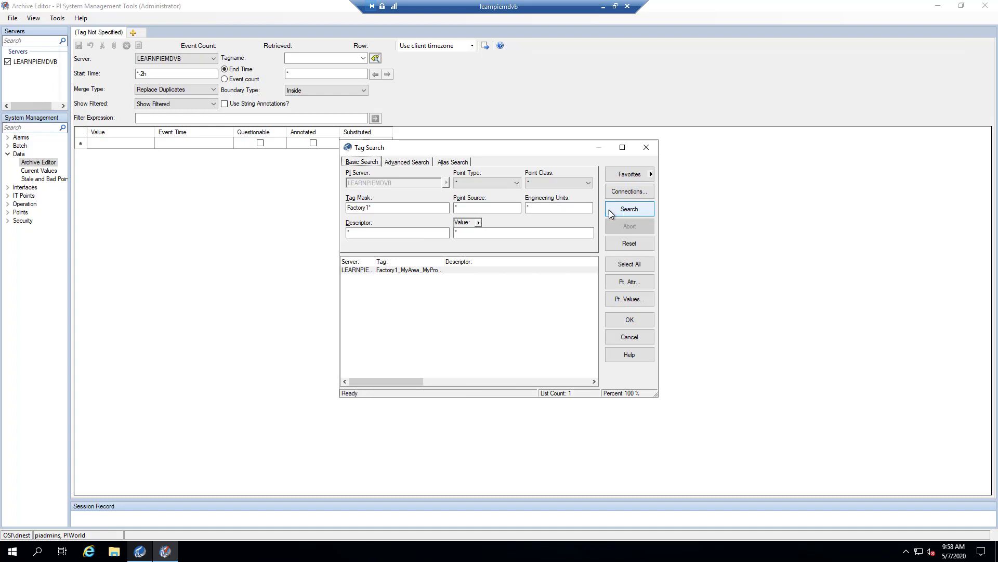
pyautogui.moveTo(445, 261); pyautogui.dragTo(526, 261)
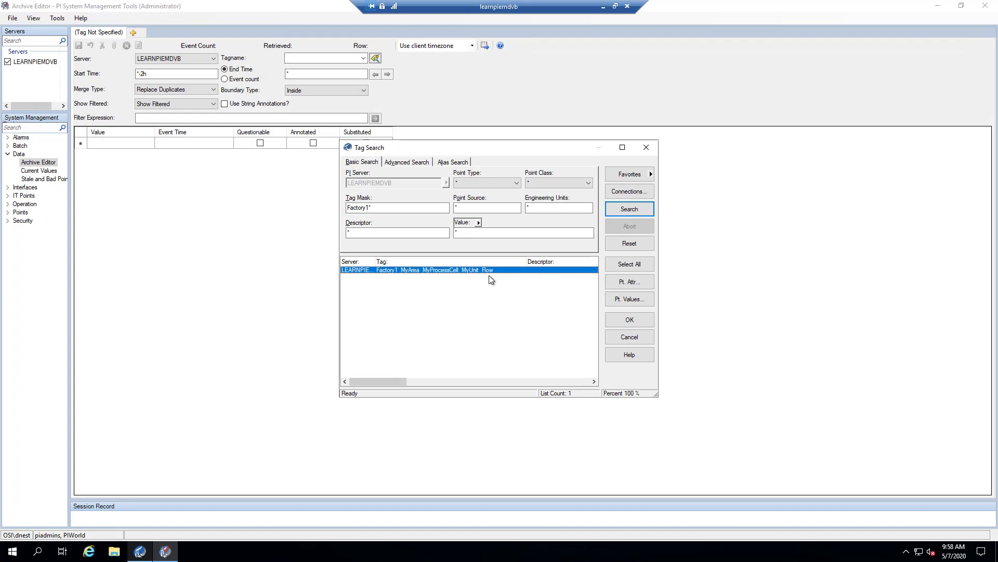
pyautogui.click(616, 319)
# Set the archive start time to *-1000d and examine the values and event times recorded for the tag.
pyautogui.click(167, 76)
pyautogui.hotkey('ctrl', 'a')
pyautogui.write('*-1000d')
pyautogui.press('Return')
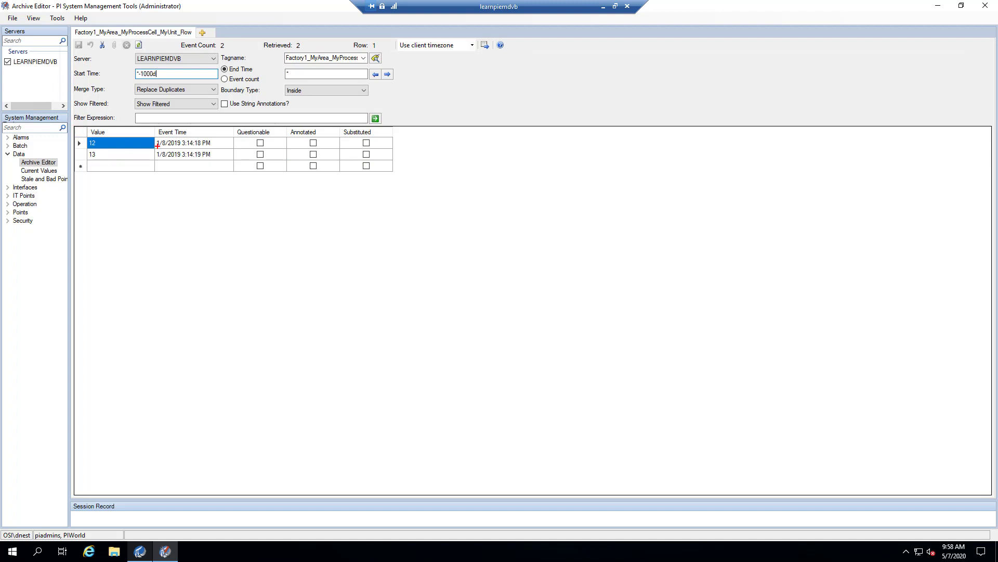
pyautogui.moveTo(83, 135); pyautogui.dragTo(220, 161)
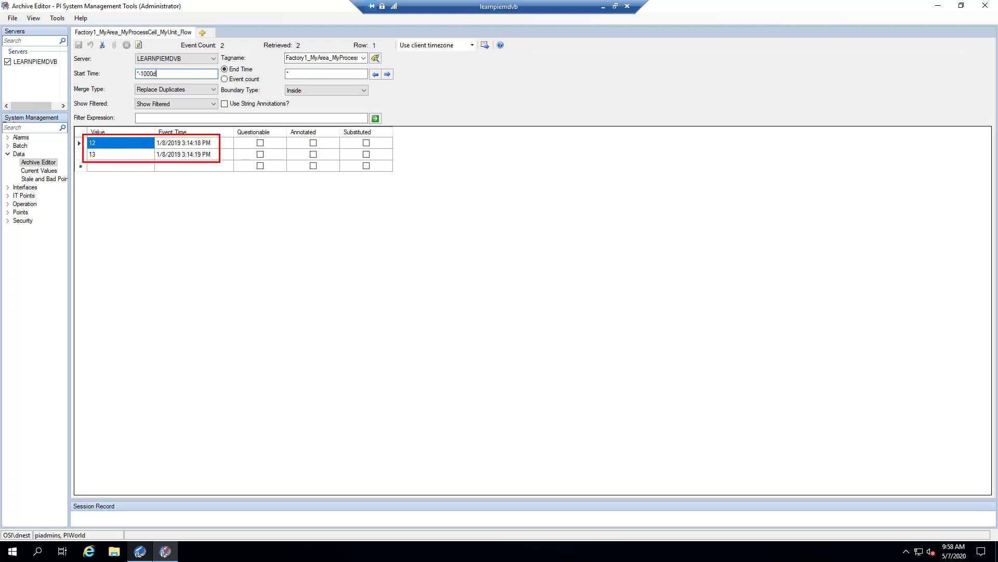
# Launch PI System Explorer and let it connect to the Production database.
pyautogui.click(13, 554)
pyautogui.click(151, 298)
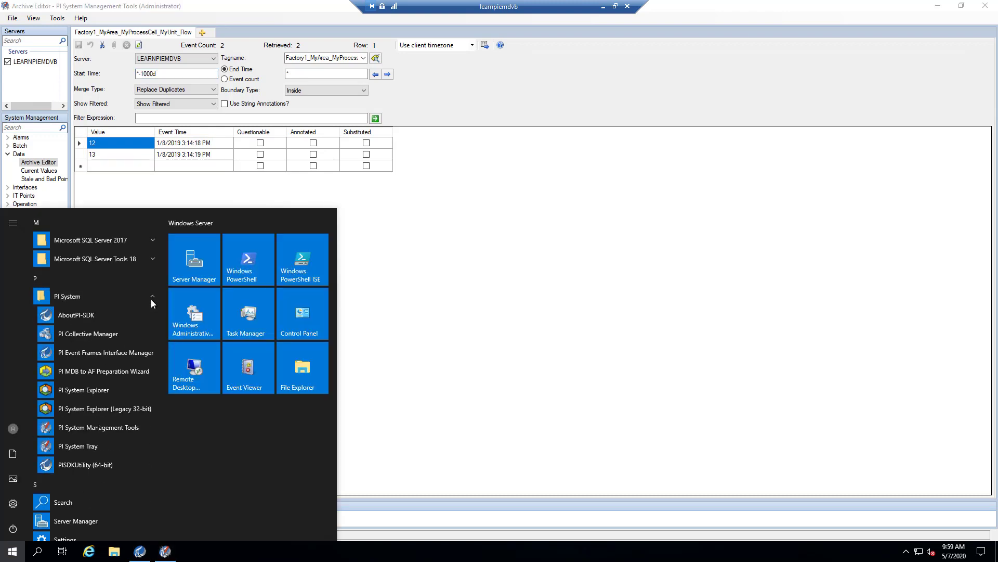
pyautogui.click(99, 391)
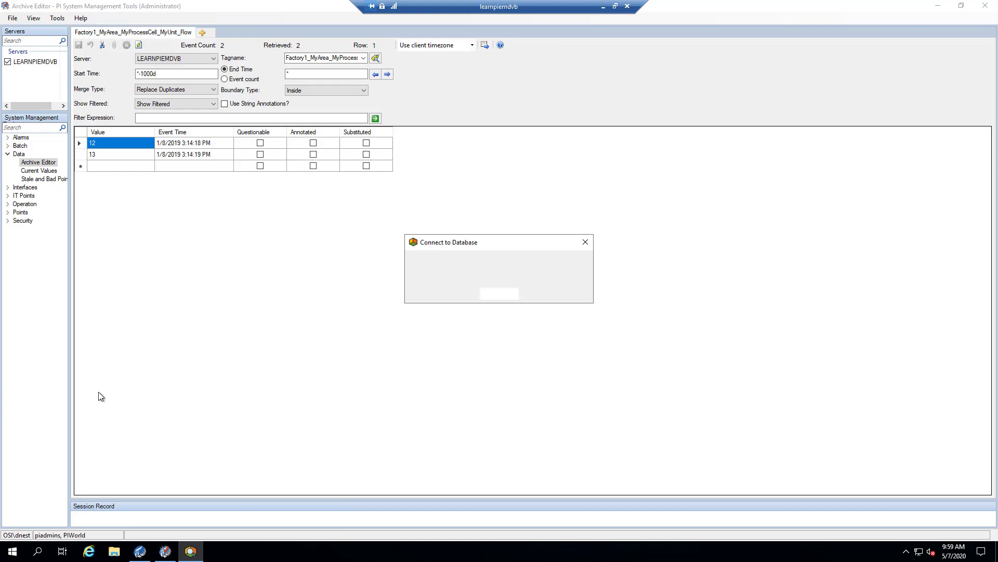
pyautogui.click(527, 319)
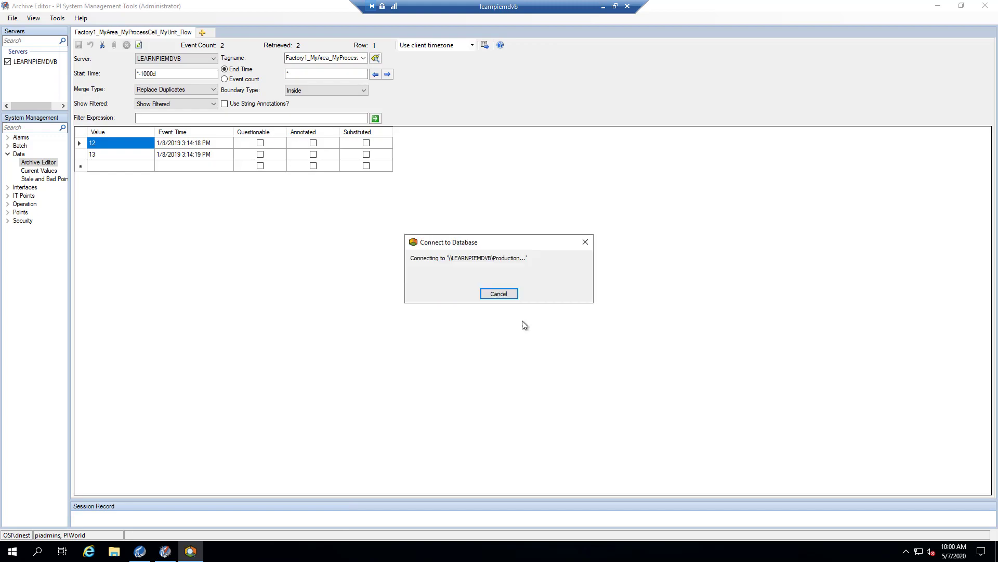
pyautogui.click(457, 345)
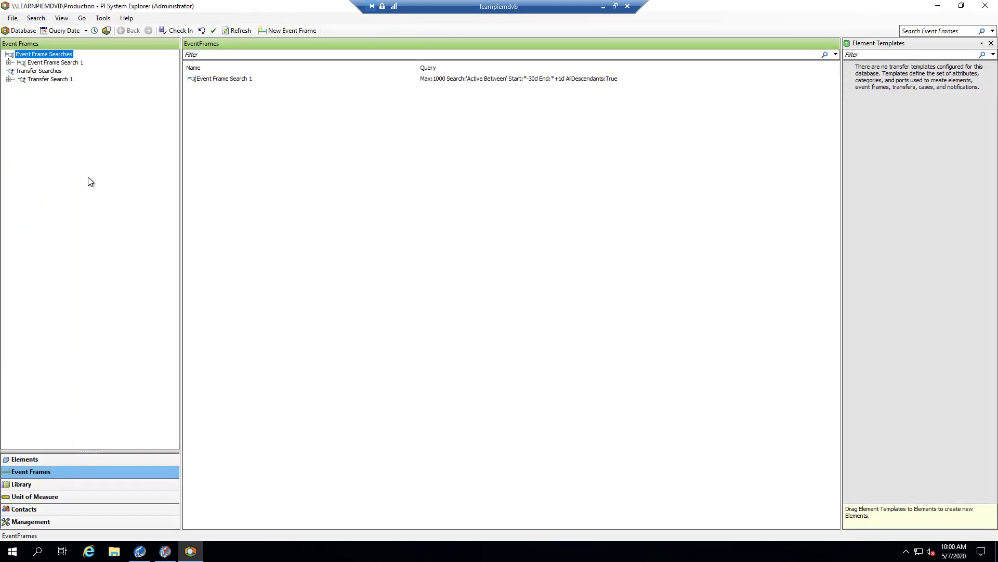
# Create an event frame search without All Descendants, run it and add it to the event frame searches.
pyautogui.rightClick(78, 64)
pyautogui.press('Escape')
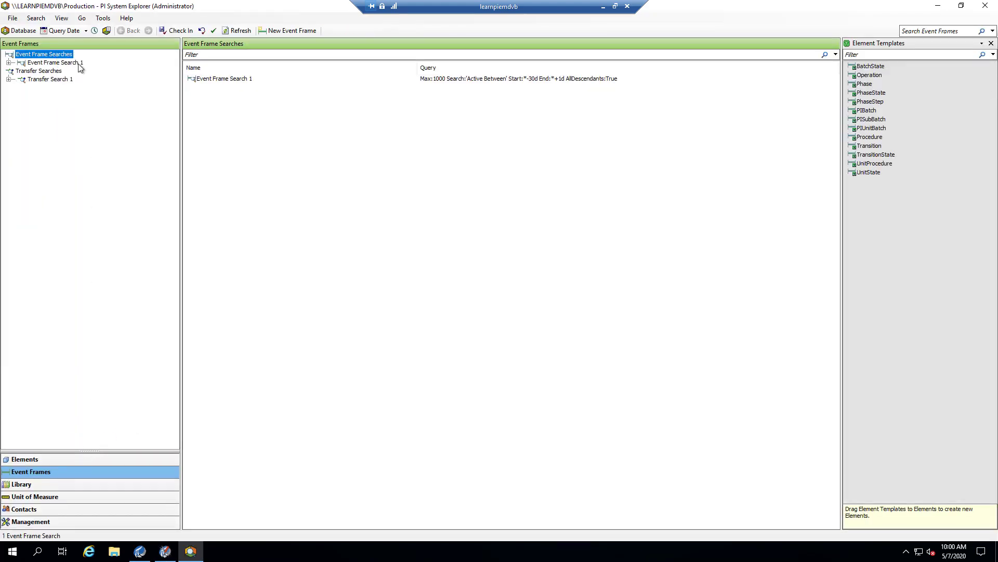
pyautogui.doubleClick(78, 63)
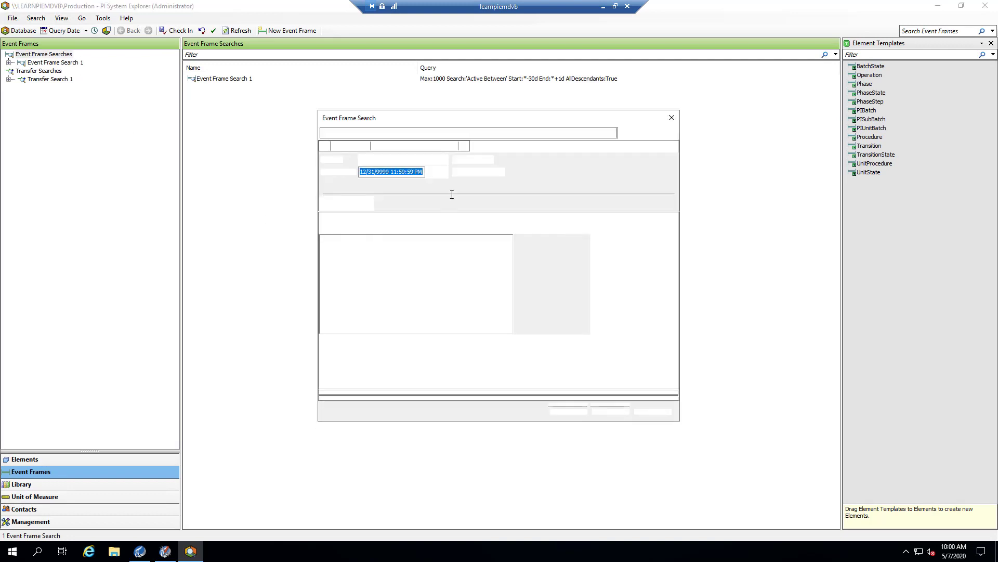
pyautogui.click(456, 172)
pyautogui.click(631, 132)
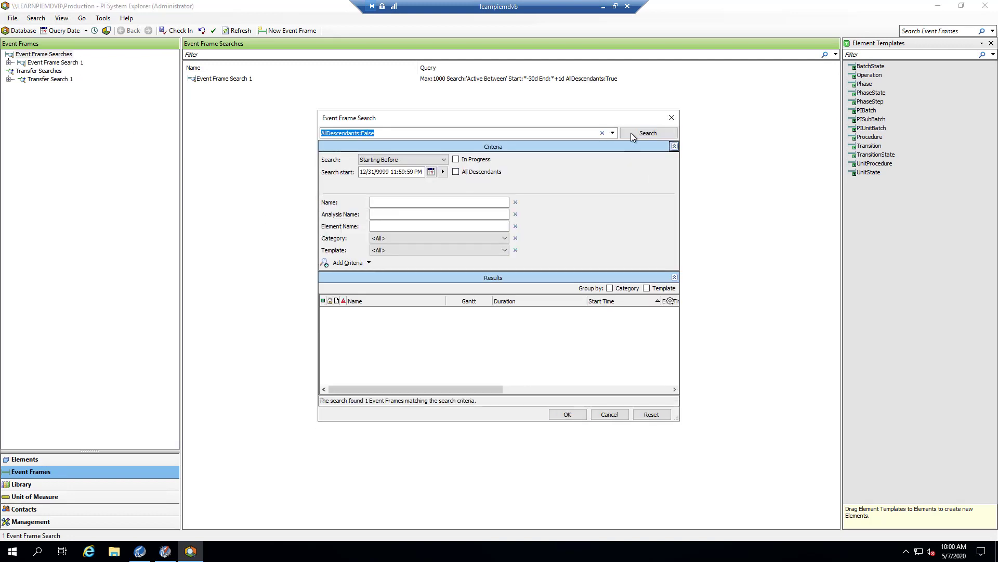
pyautogui.click(388, 314)
pyautogui.click(561, 414)
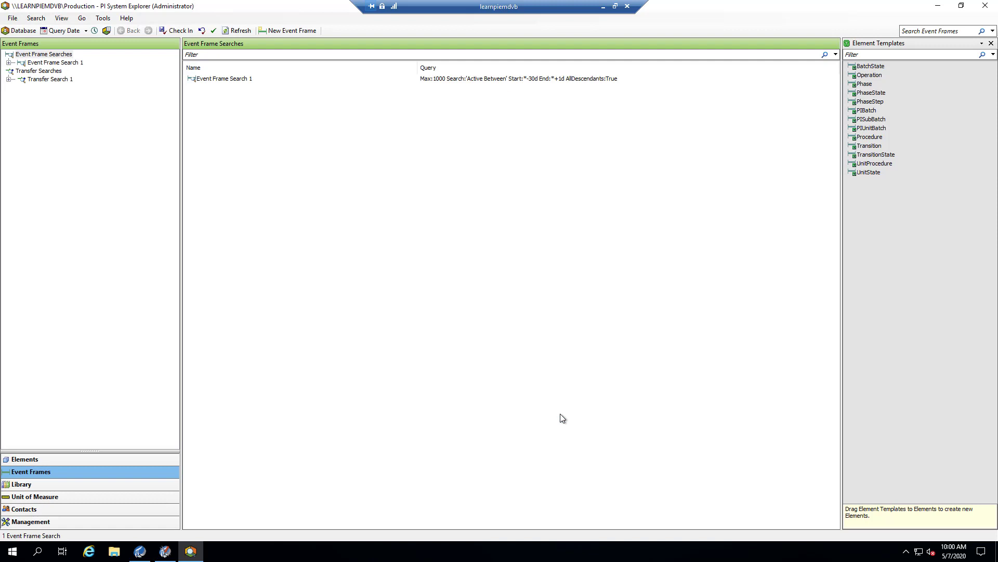
# View the attributes of the MyBatchID event frame, then drill down through both MY-PROCESS levels to INITIALIZE and check its attributes.
pyautogui.click(65, 79)
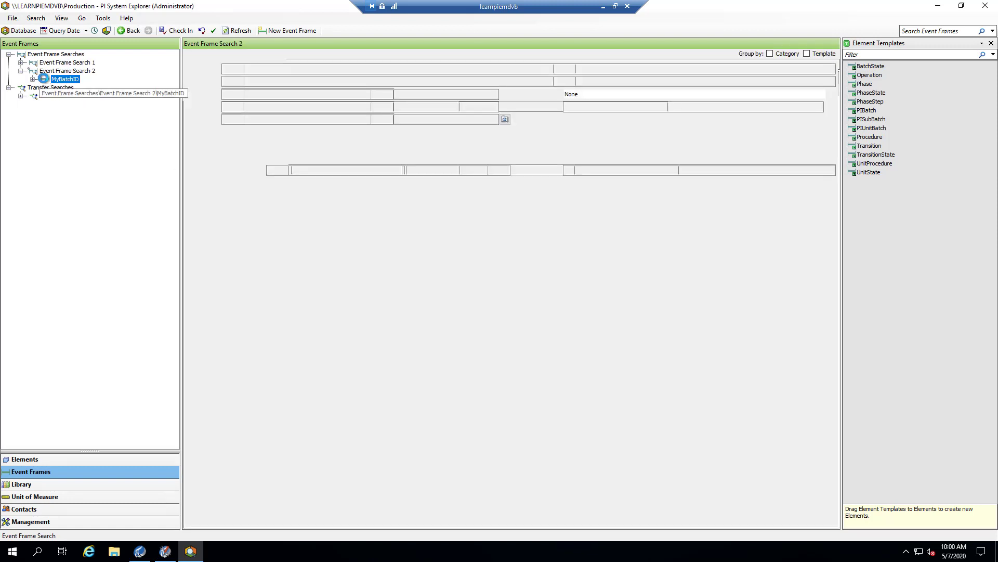
pyautogui.click(338, 54)
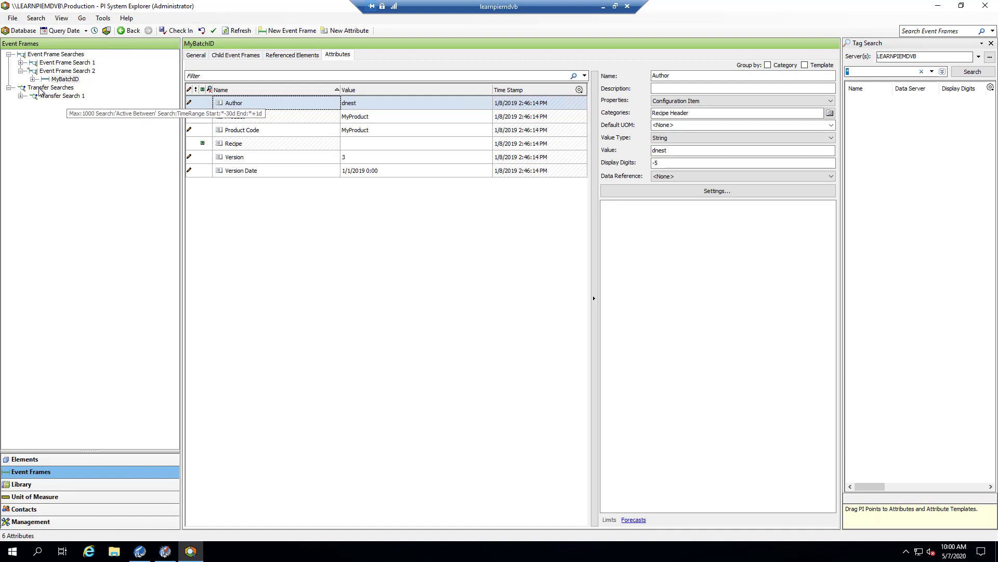
pyautogui.click(32, 78)
pyautogui.click(73, 88)
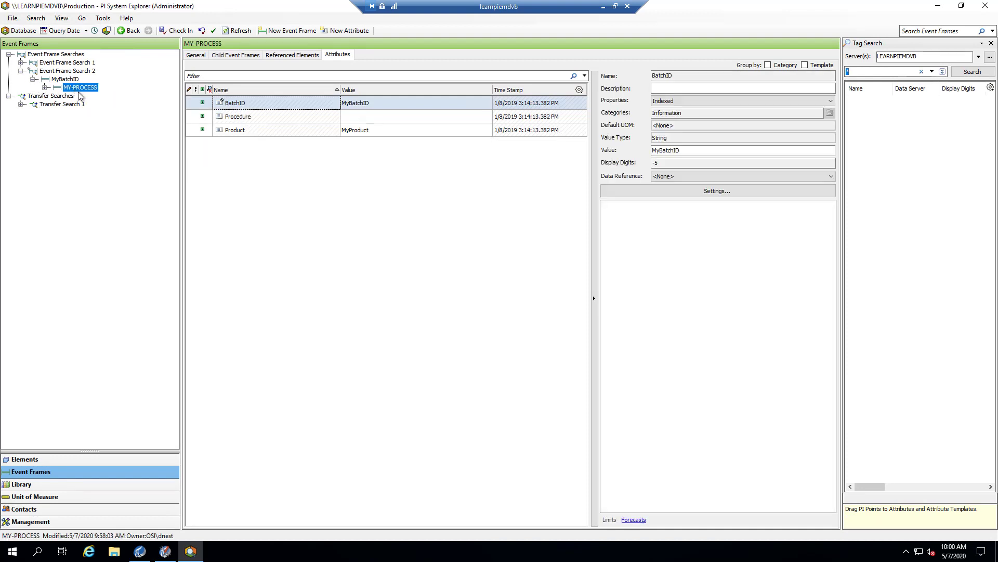
pyautogui.click(45, 87)
pyautogui.doubleClick(92, 95)
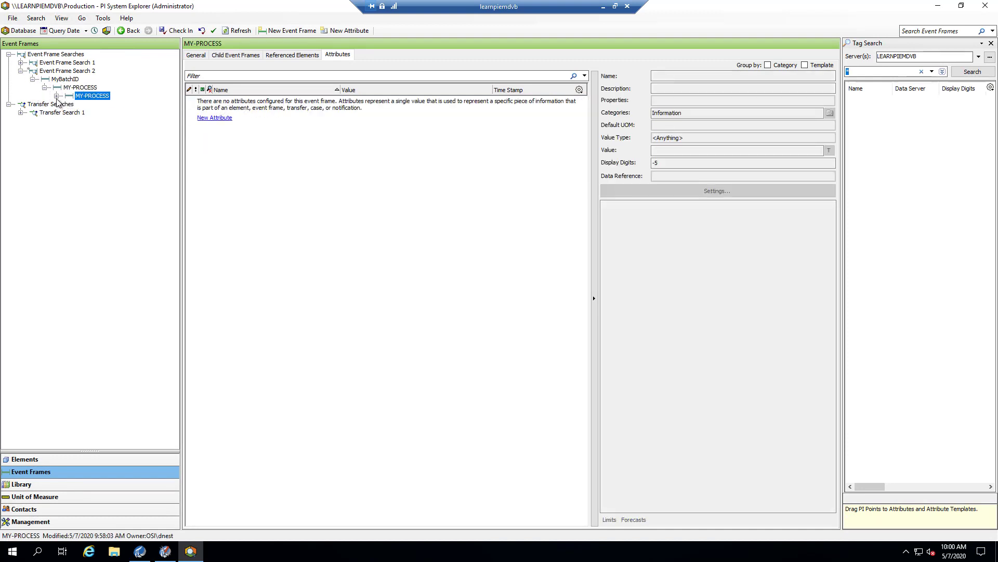
pyautogui.click(98, 105)
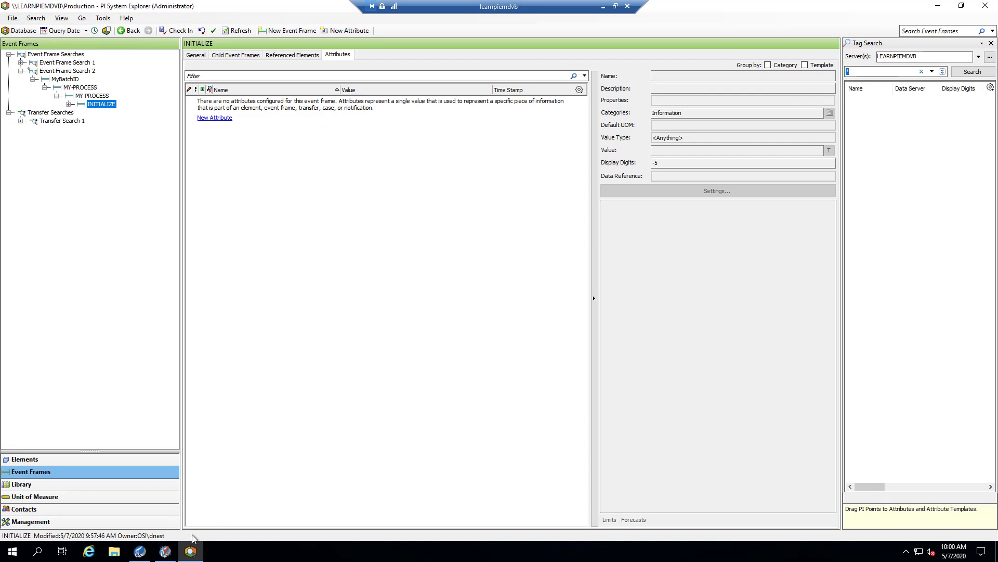
# Review the Property Templates in the PI Event Frames Interface Manager and return to PI System Explorer.
pyautogui.click(143, 556)
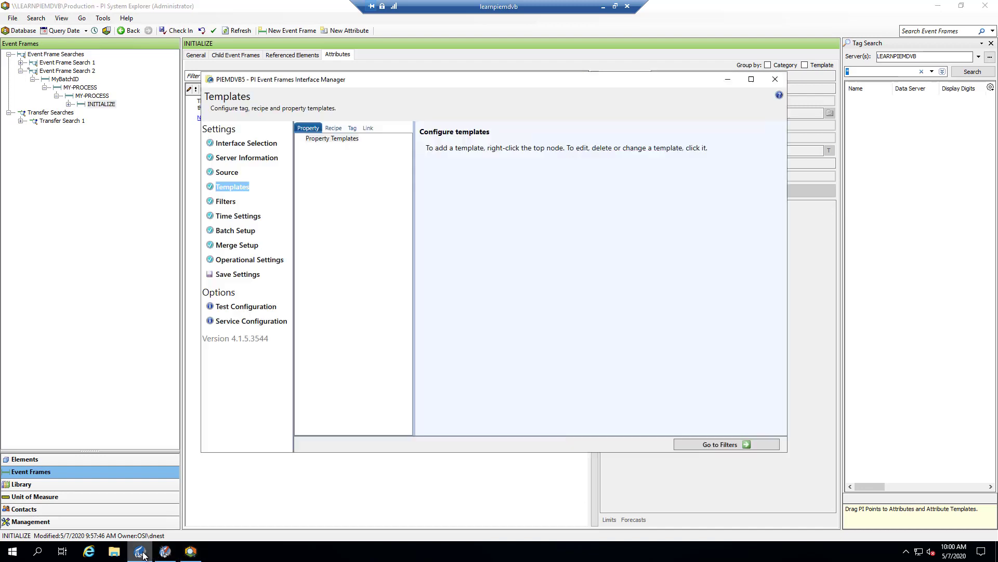
pyautogui.click(319, 139)
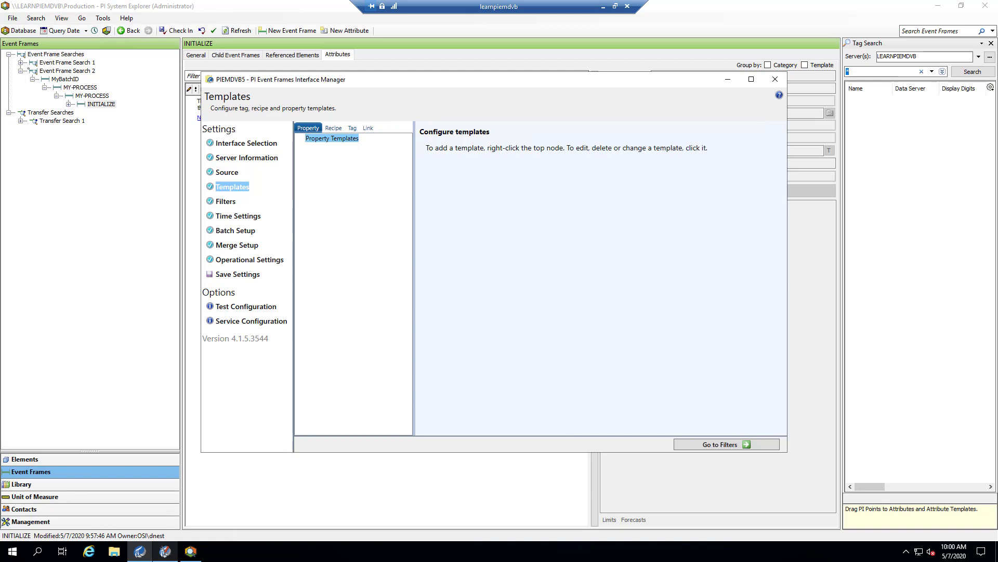
pyautogui.click(307, 5)
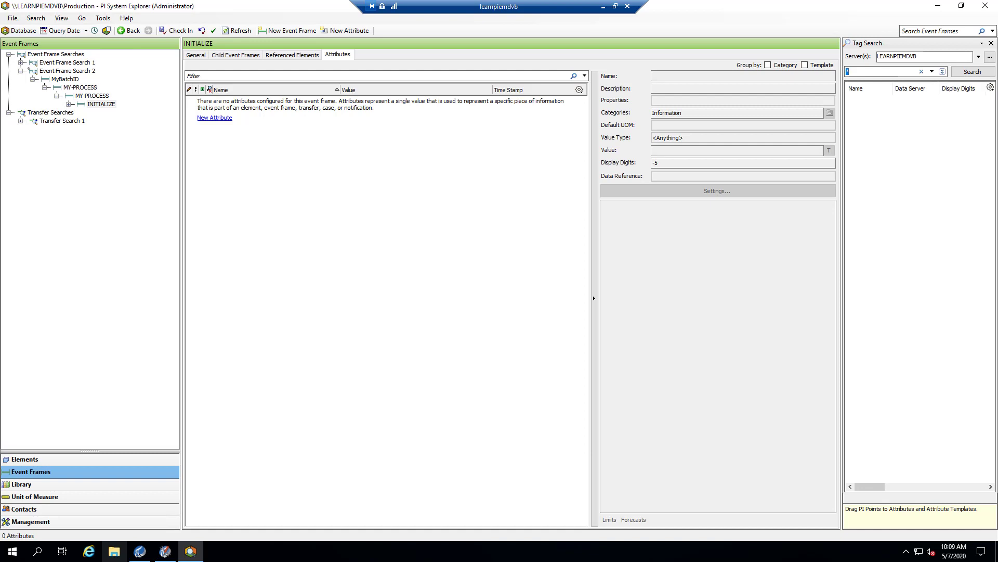
# Open the Phase event frame template under PISubBatch in the Library.
pyautogui.click(57, 483)
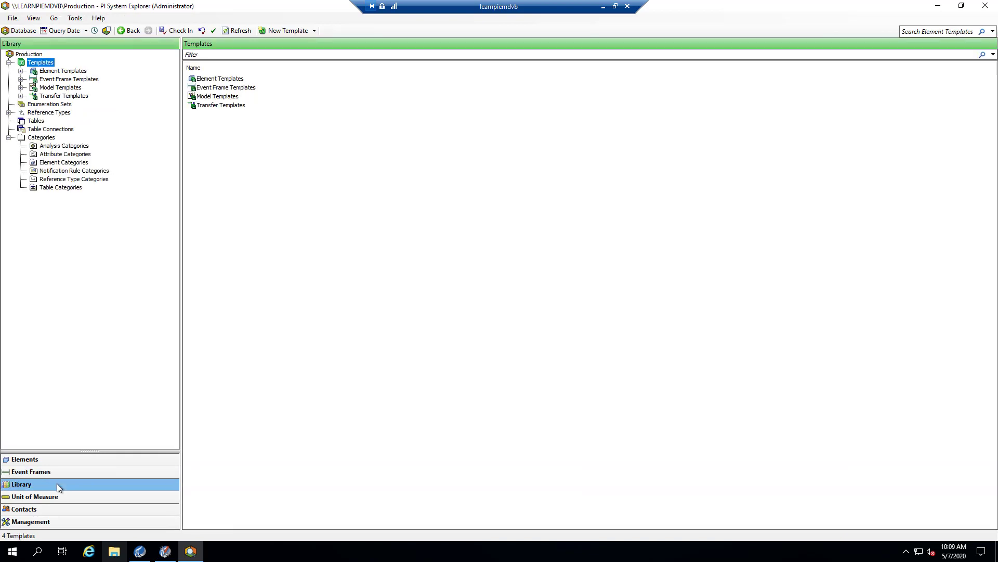
pyautogui.click(21, 79)
pyautogui.click(33, 96)
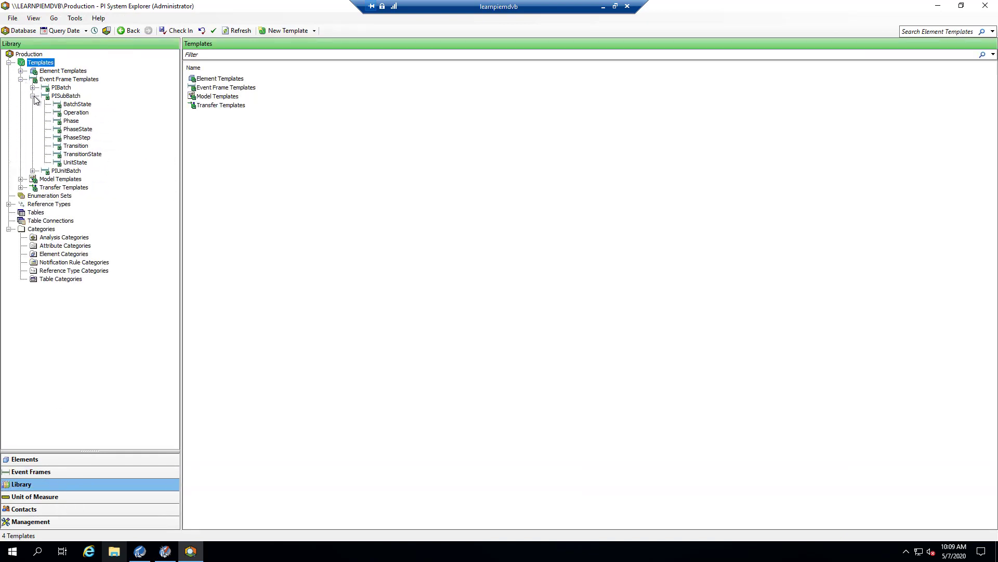
pyautogui.click(72, 122)
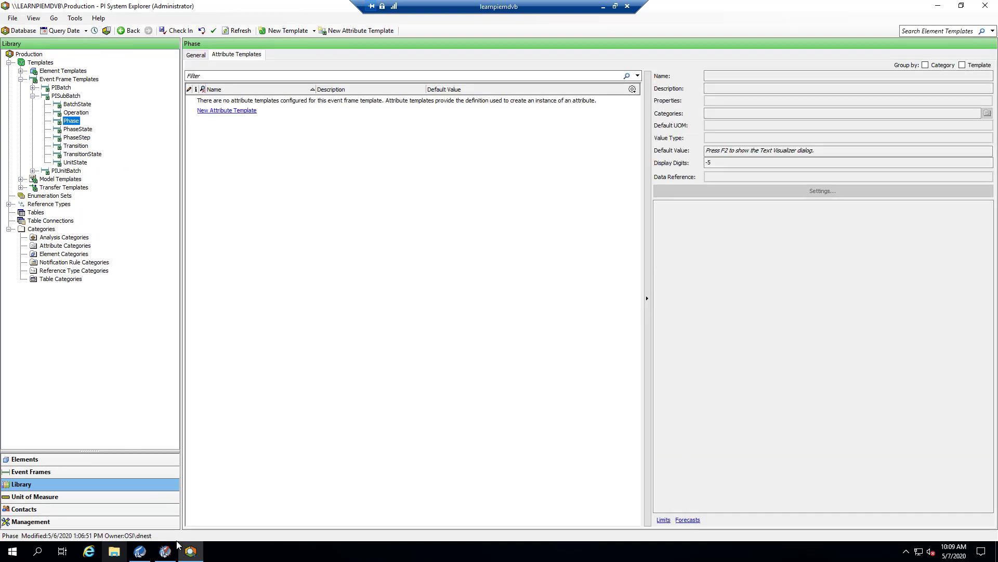
# Check which event frame template the Phase recipe template uses in the Interface Manager, then return to PI System Explorer.
pyautogui.click(140, 553)
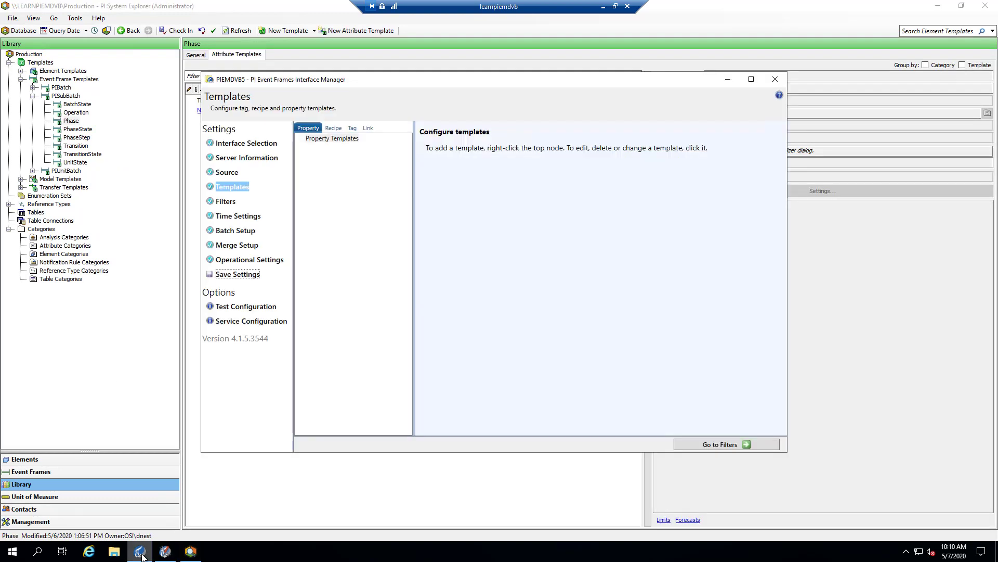
pyautogui.click(334, 128)
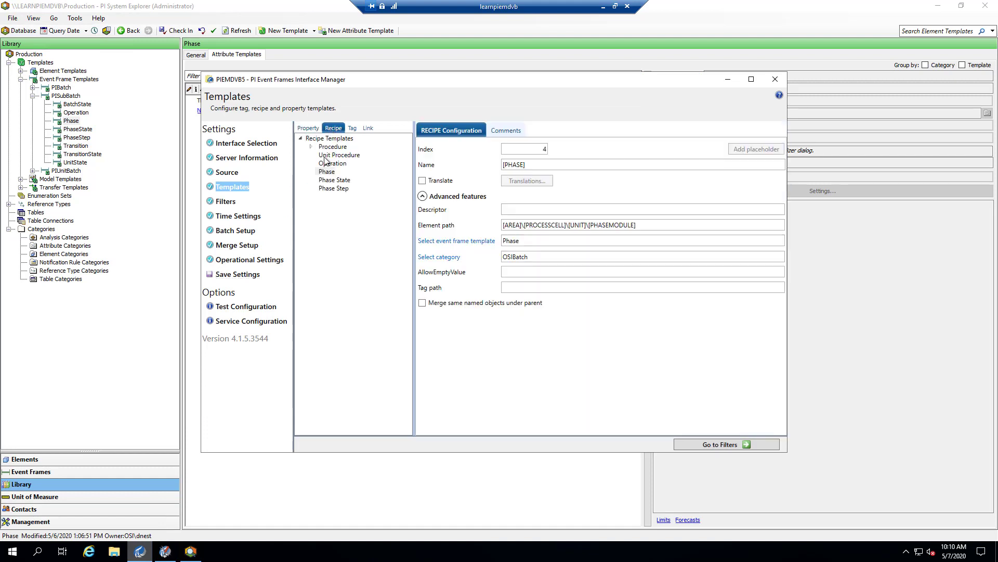
pyautogui.click(326, 172)
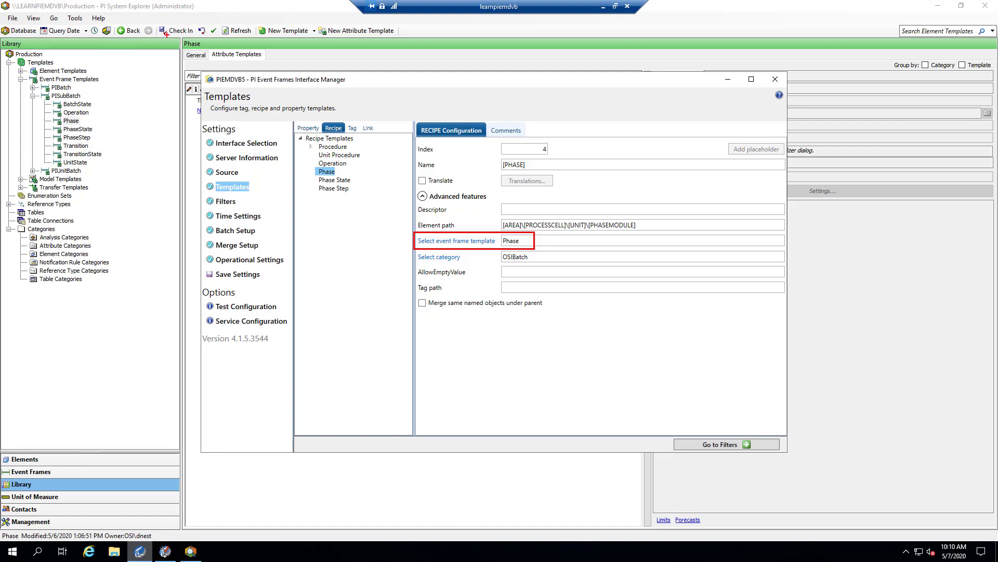
pyautogui.click(281, 6)
# Derive a new event frame template from Phase, name it Phase_INITIALIZE and allow extensions.
pyautogui.rightClick(67, 122)
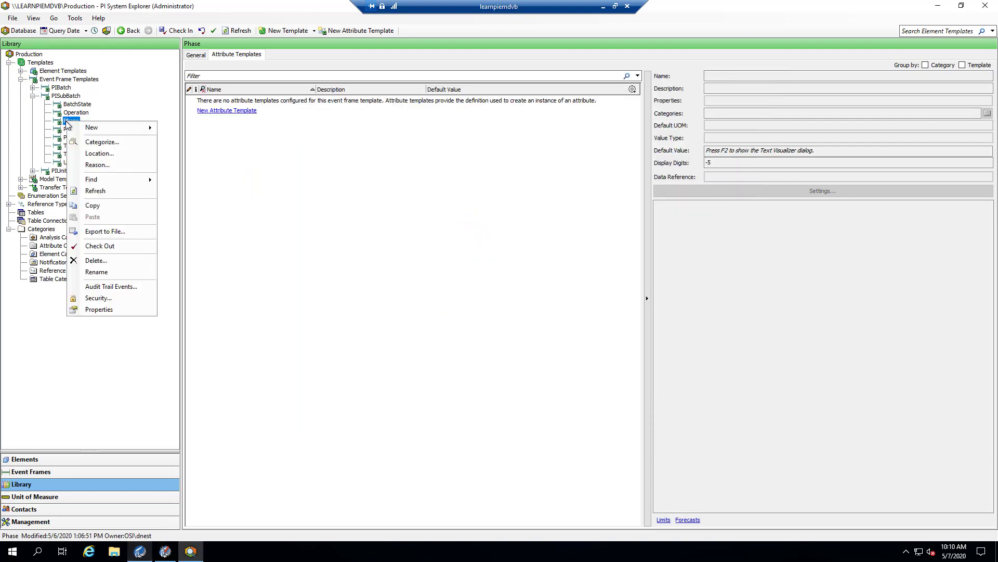
pyautogui.moveTo(130, 128)
pyautogui.click(223, 155)
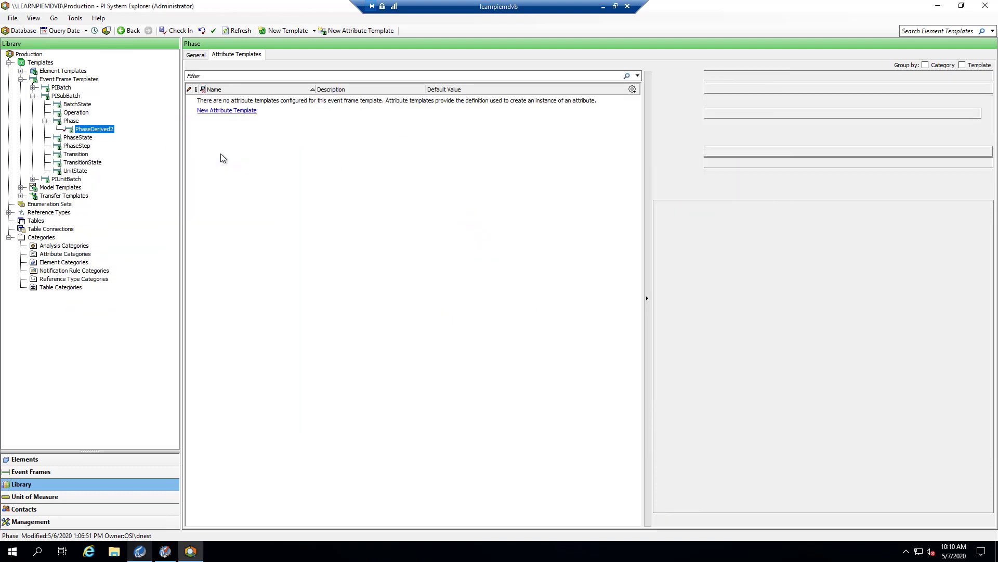
pyautogui.click(196, 55)
pyautogui.moveTo(205, 63); pyautogui.dragTo(202, 62)
pyautogui.write('Phase')
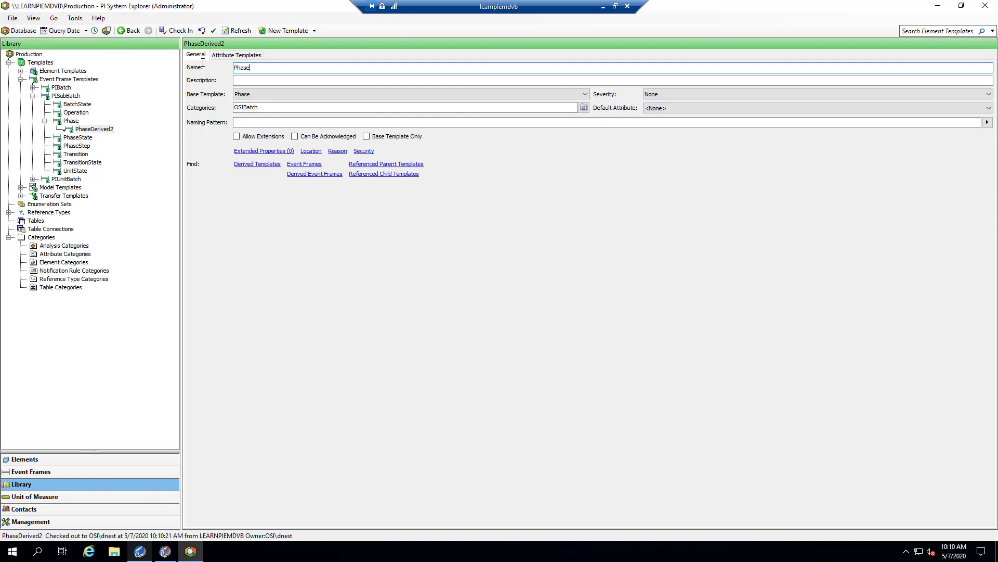
pyautogui.write('_INITIALIZE')
pyautogui.click(237, 136)
pyautogui.click(240, 123)
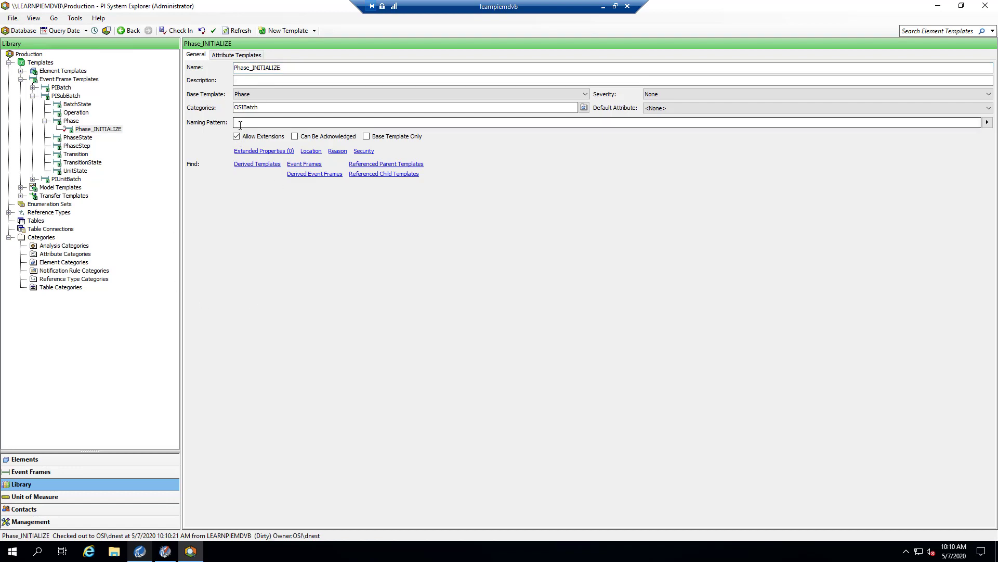
# Add an attribute template named Flow to the Phase_INITIALIZE event frame template and check in the changes.
pyautogui.click(231, 55)
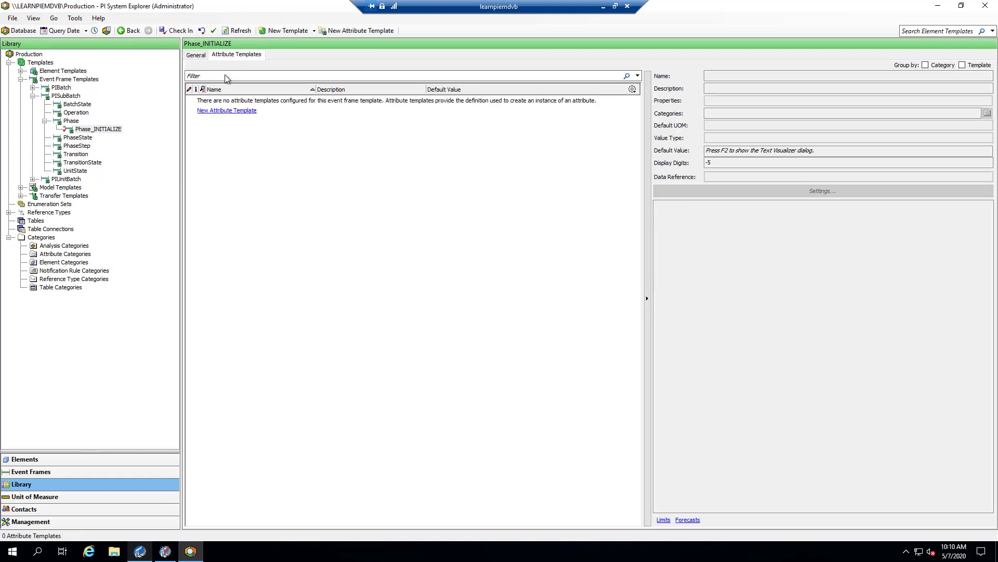
pyautogui.click(229, 111)
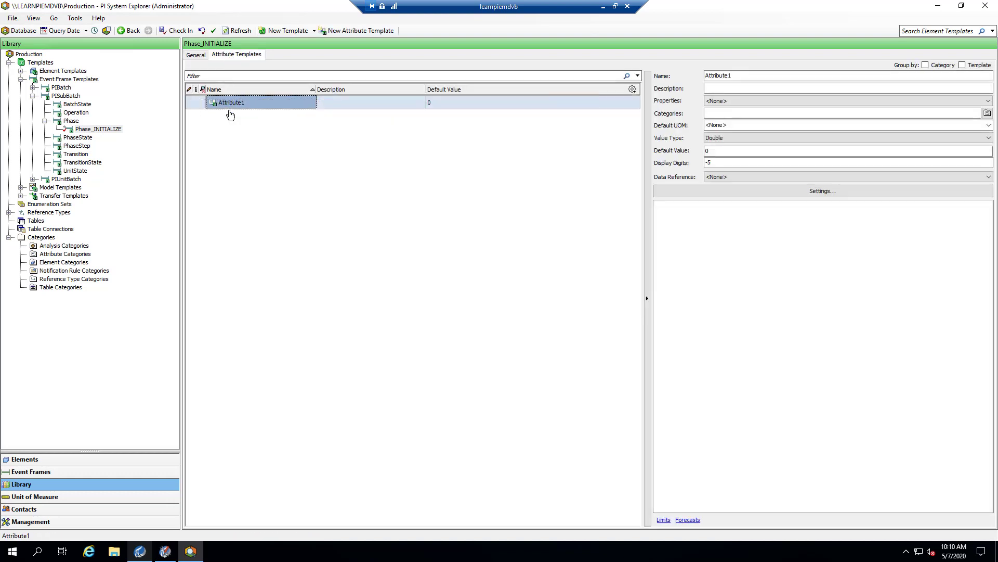
pyautogui.click(753, 76)
pyautogui.write('Flow')
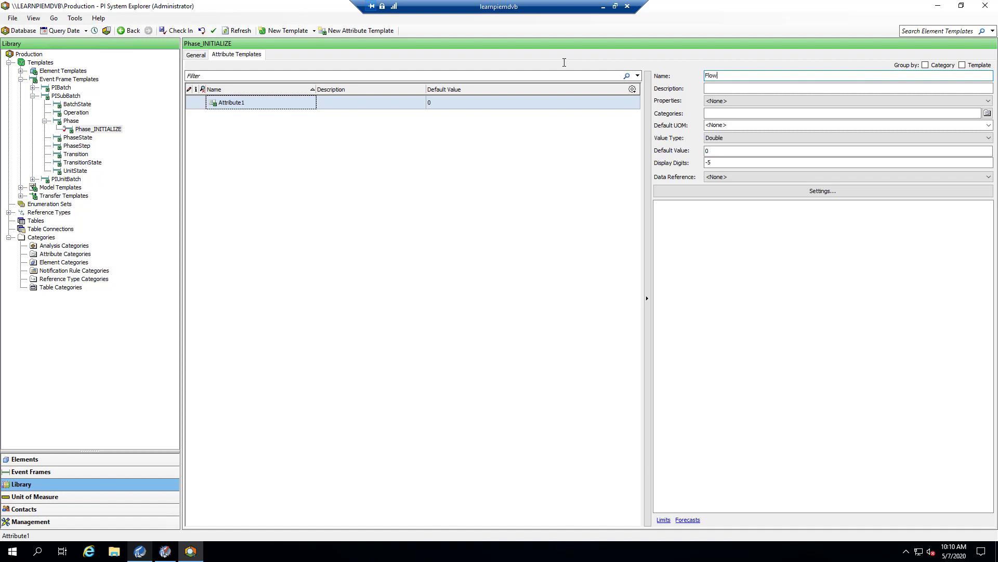
pyautogui.press('Return')
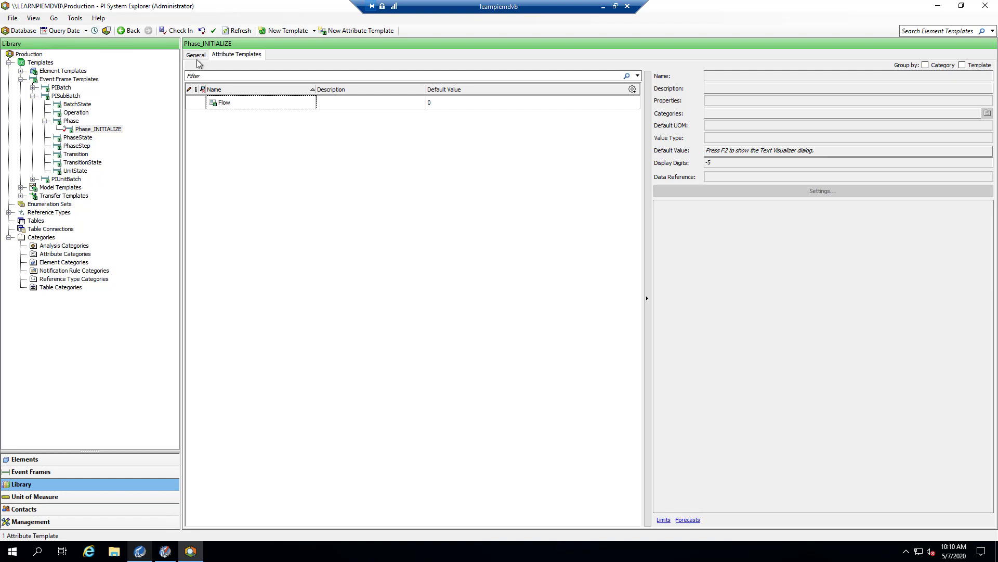
pyautogui.click(188, 31)
pyautogui.click(577, 355)
# In the PI Event Frames Interface Manager, add a child recipe template named Phase_INITIALIZE under the Phase recipe template.
pyautogui.click(139, 552)
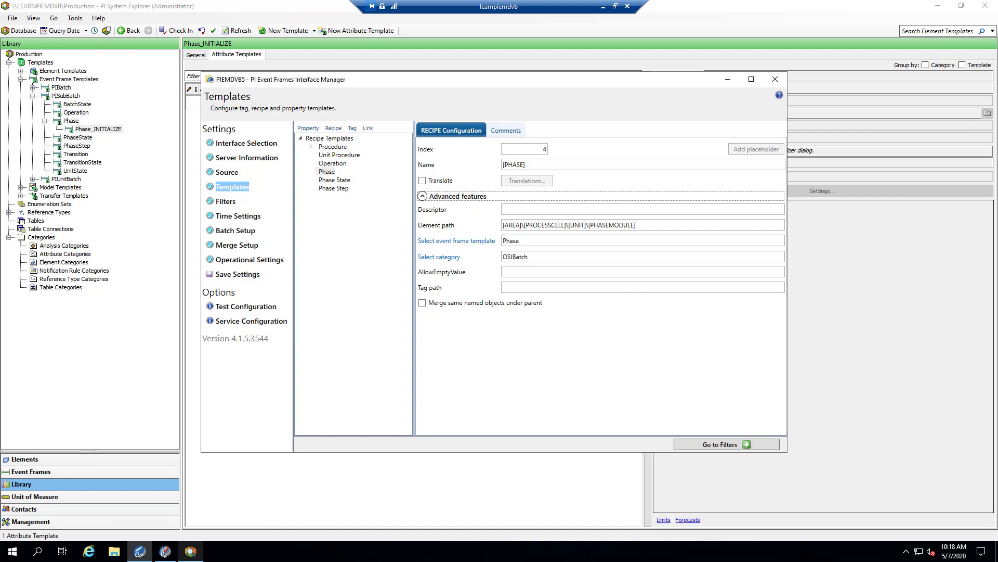
pyautogui.rightClick(329, 177)
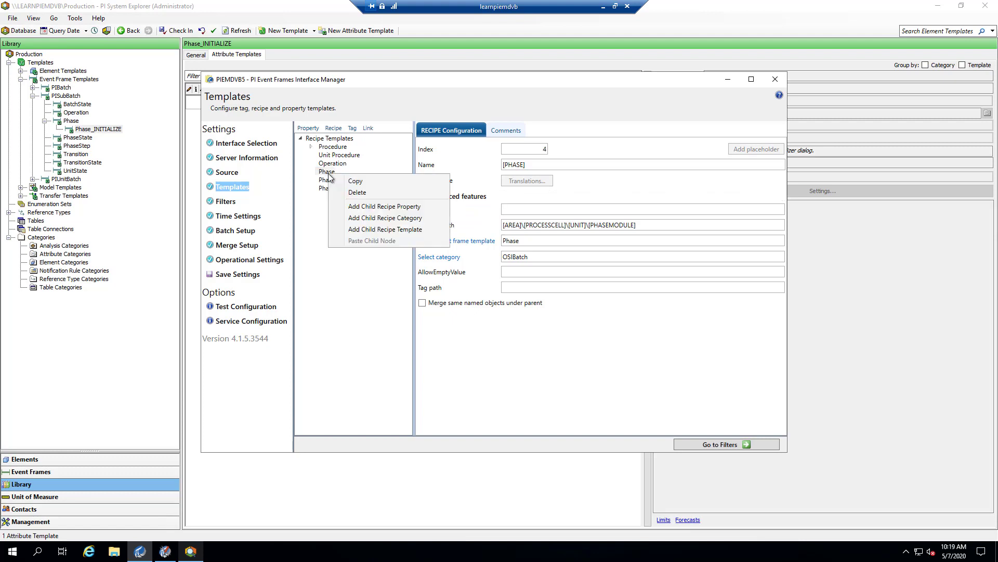
pyautogui.click(365, 230)
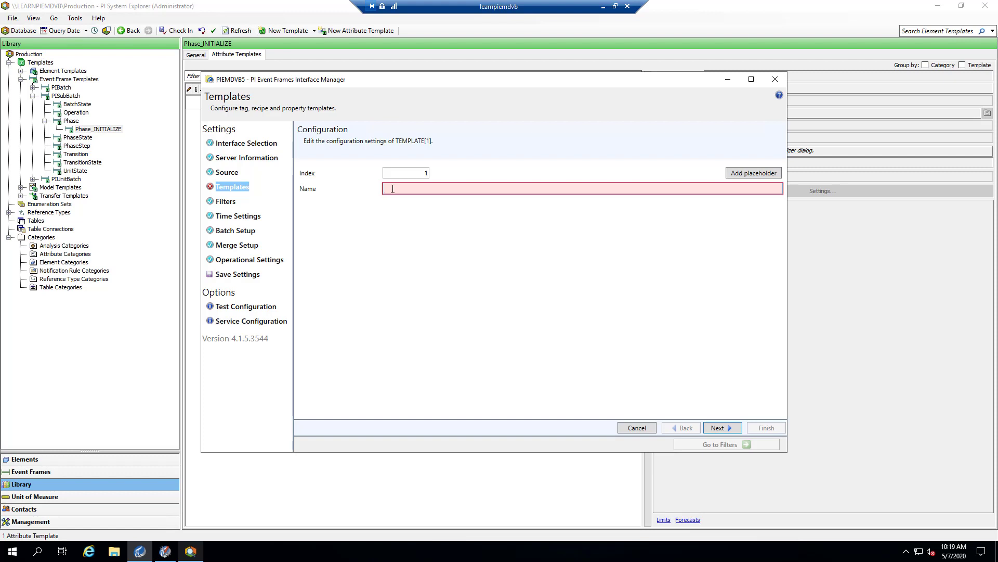
pyautogui.write('Phas')
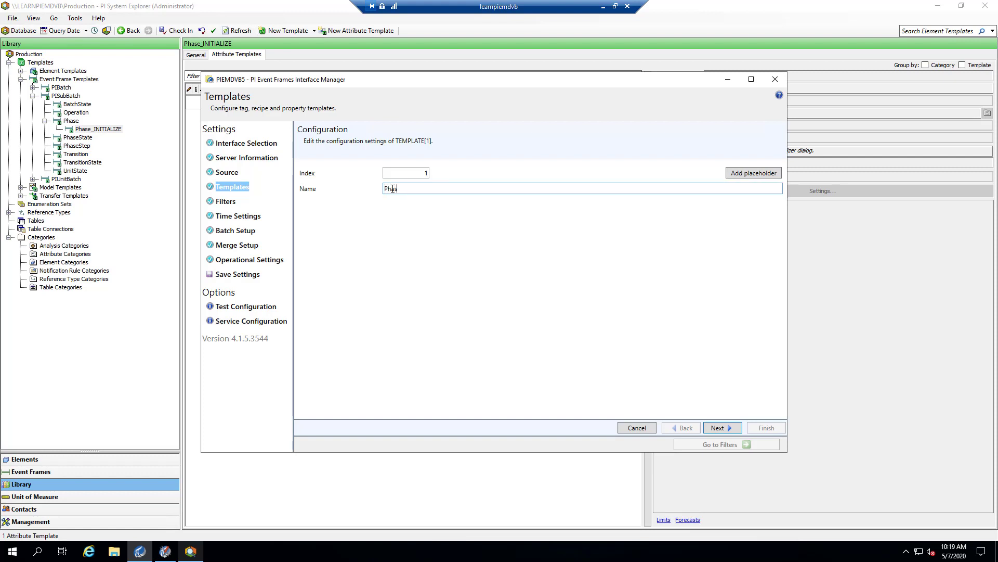
pyautogui.write('e_INITIALIZE')
pyautogui.click(728, 428)
# Give the new child template the trigger [PHASE, value="INITIALIZE"] and finish it without comments.
pyautogui.click(603, 198)
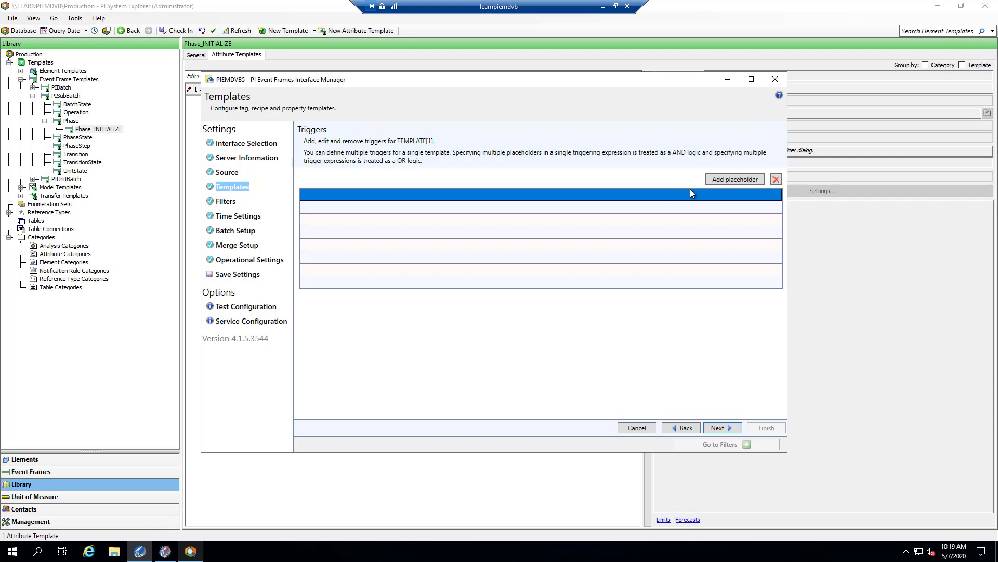
pyautogui.click(724, 179)
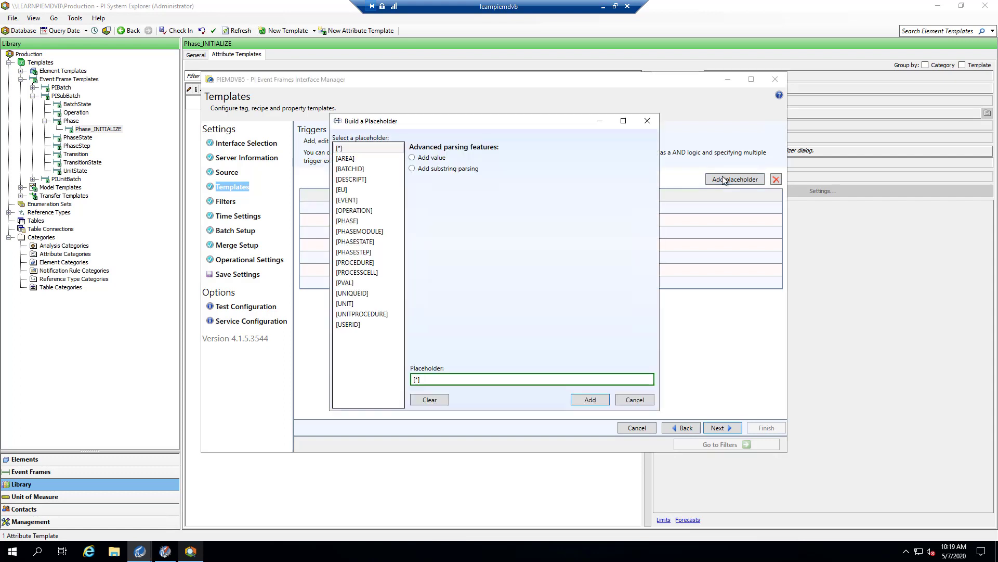
pyautogui.click(354, 220)
pyautogui.click(595, 398)
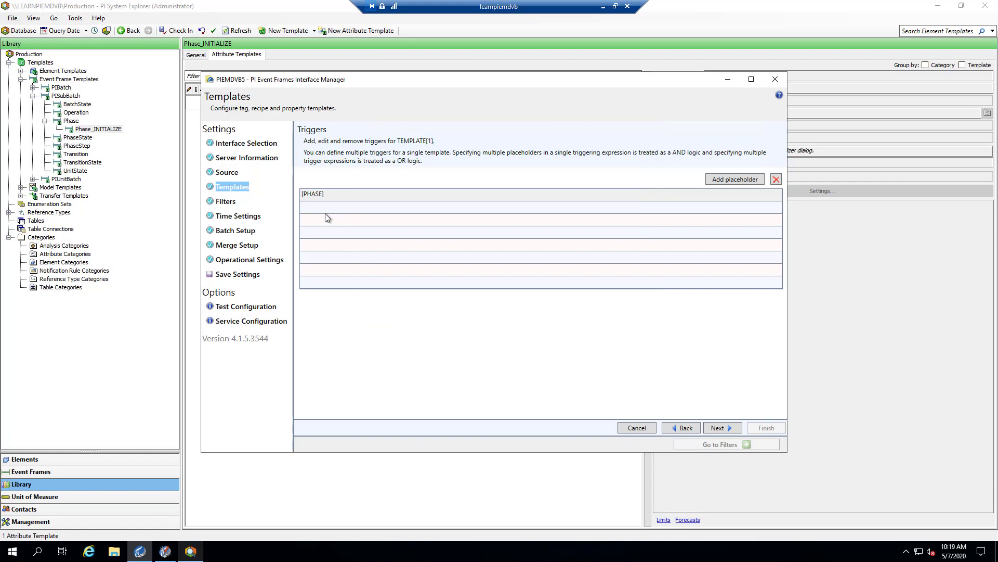
pyautogui.write(', value')
pyautogui.write('="INIT')
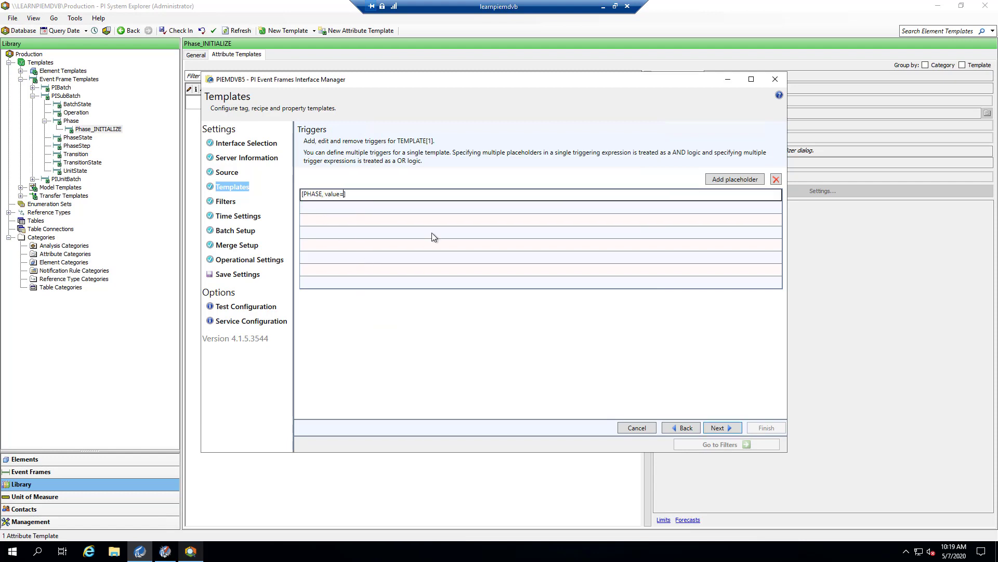
pyautogui.write('IALIZE"')
pyautogui.click(713, 429)
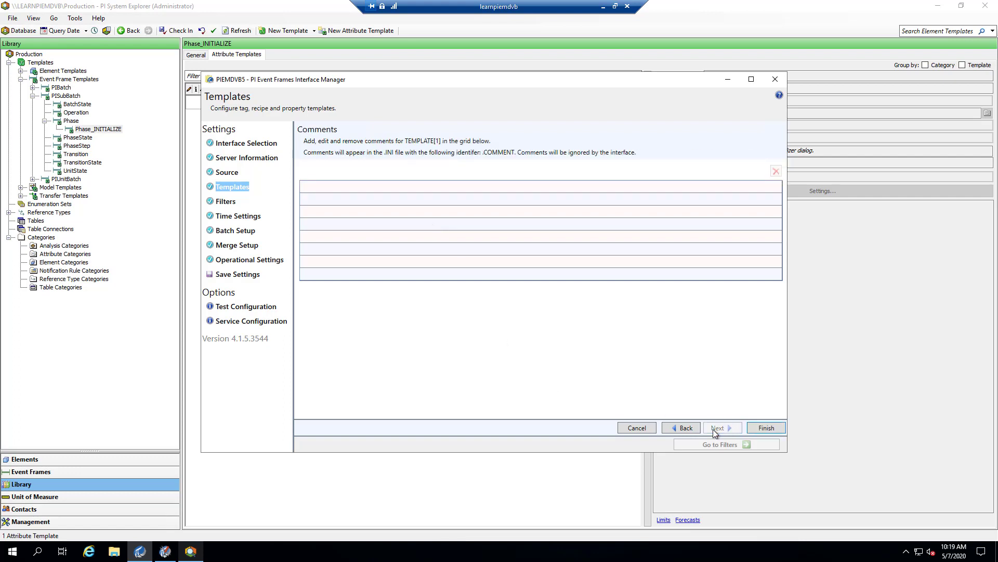
pyautogui.click(756, 428)
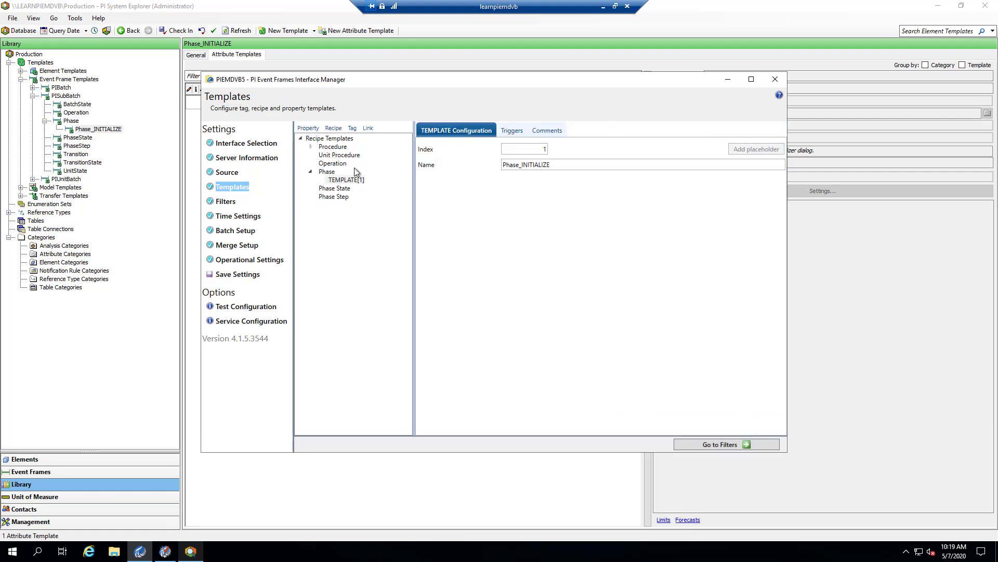
# Add a second child recipe template under the Phase recipe template, named Phase, without triggers or comments.
pyautogui.rightClick(326, 170)
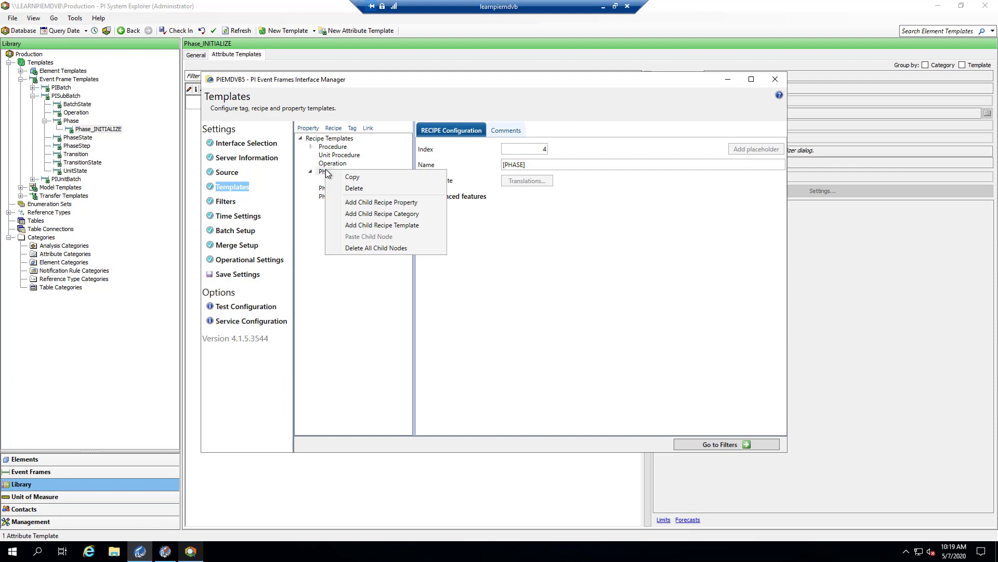
pyautogui.click(361, 225)
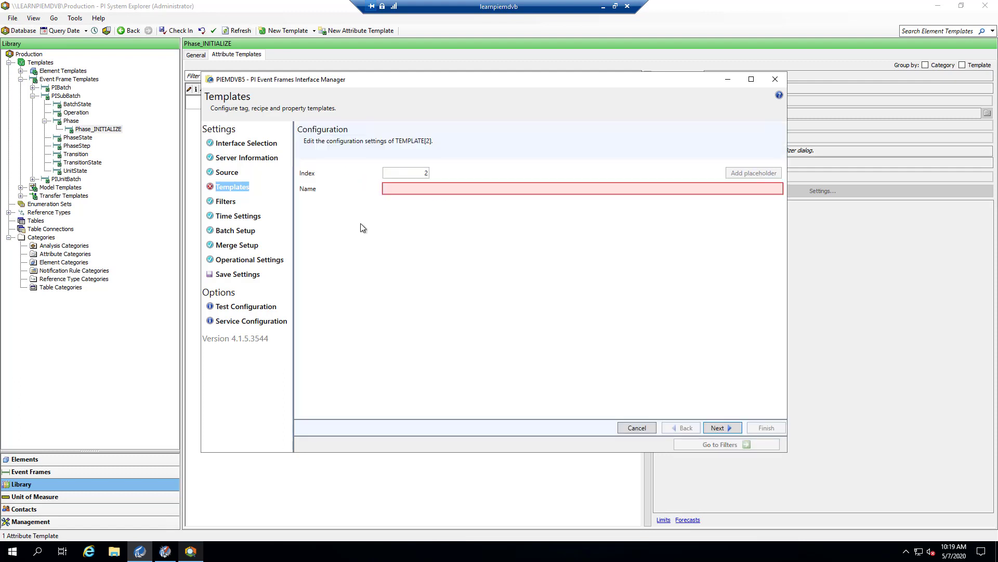
pyautogui.click(405, 189)
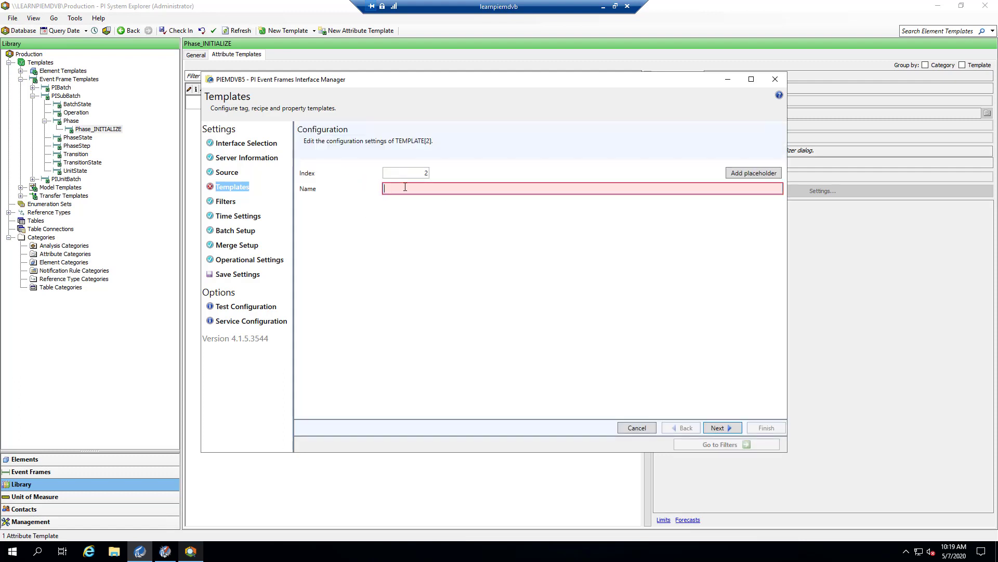
pyautogui.write('Phas')
pyautogui.click(730, 432)
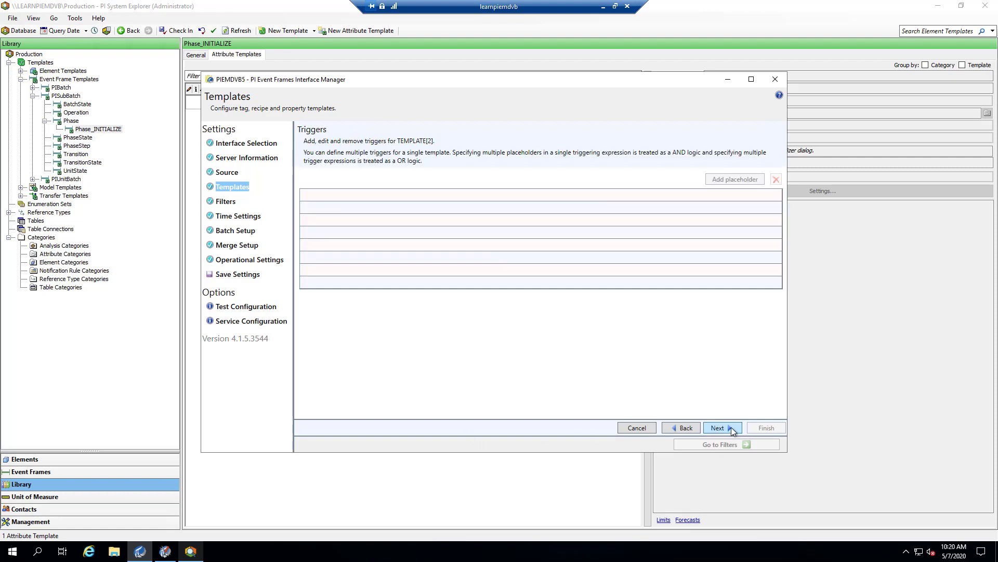
pyautogui.click(731, 428)
pyautogui.click(764, 427)
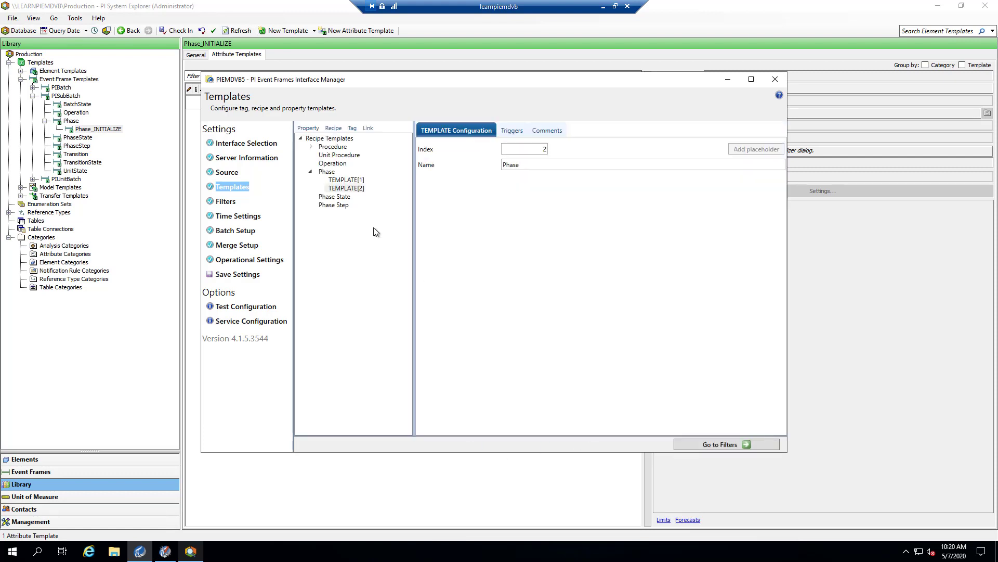
# Review the names and triggers of the two child templates under the Phase recipe template.
pyautogui.click(327, 173)
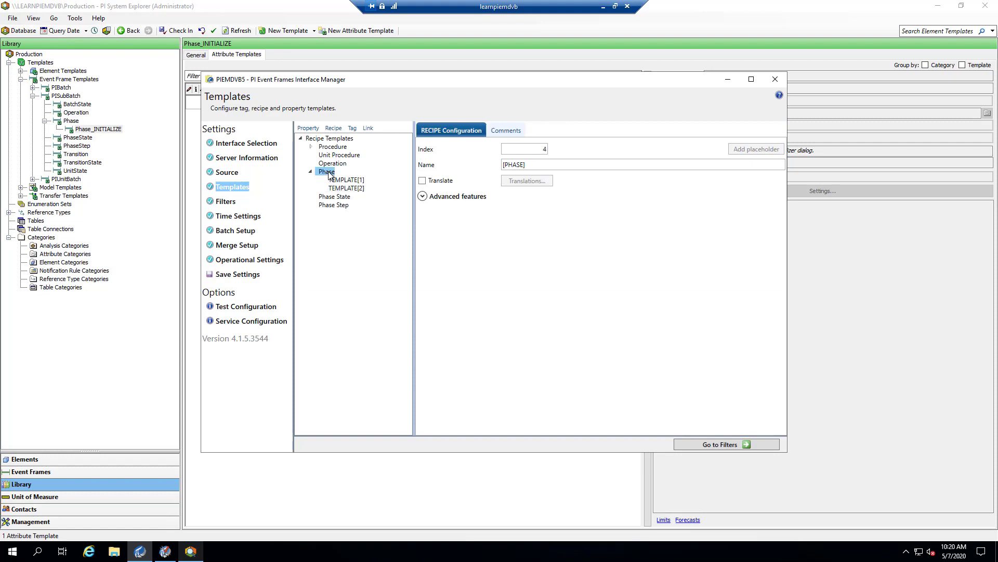
pyautogui.click(338, 182)
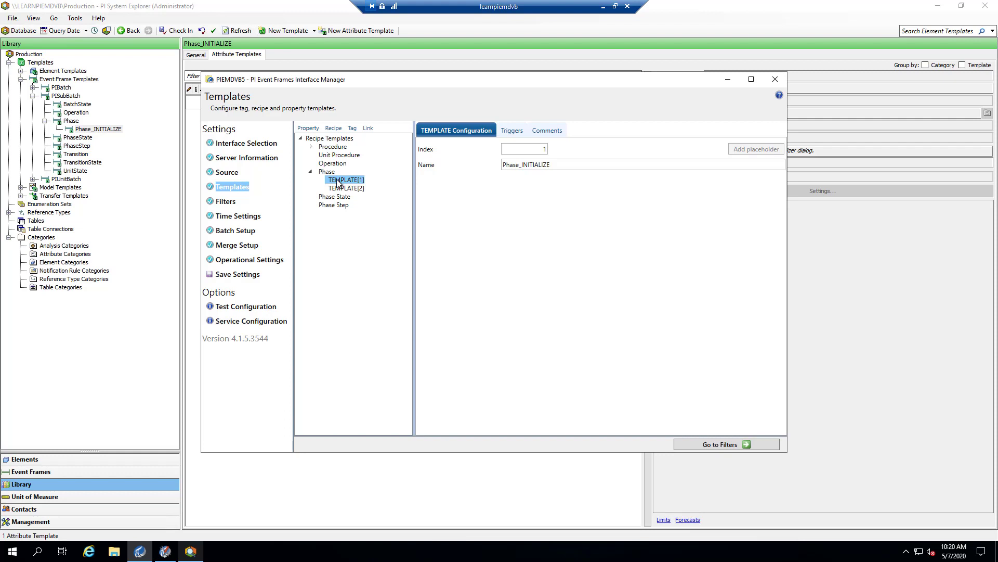
pyautogui.click(520, 131)
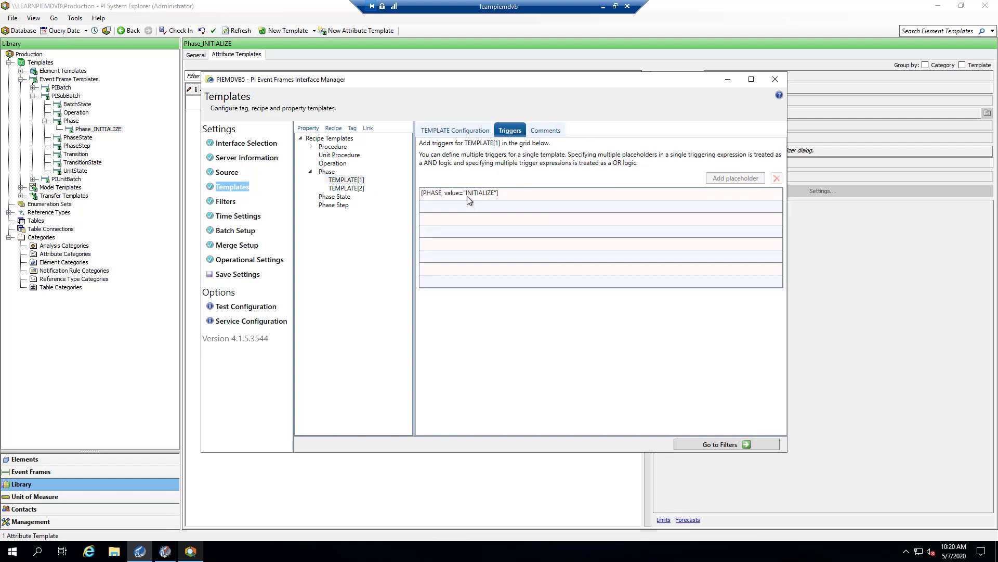
pyautogui.click(470, 130)
pyautogui.moveTo(556, 165); pyautogui.dragTo(470, 162)
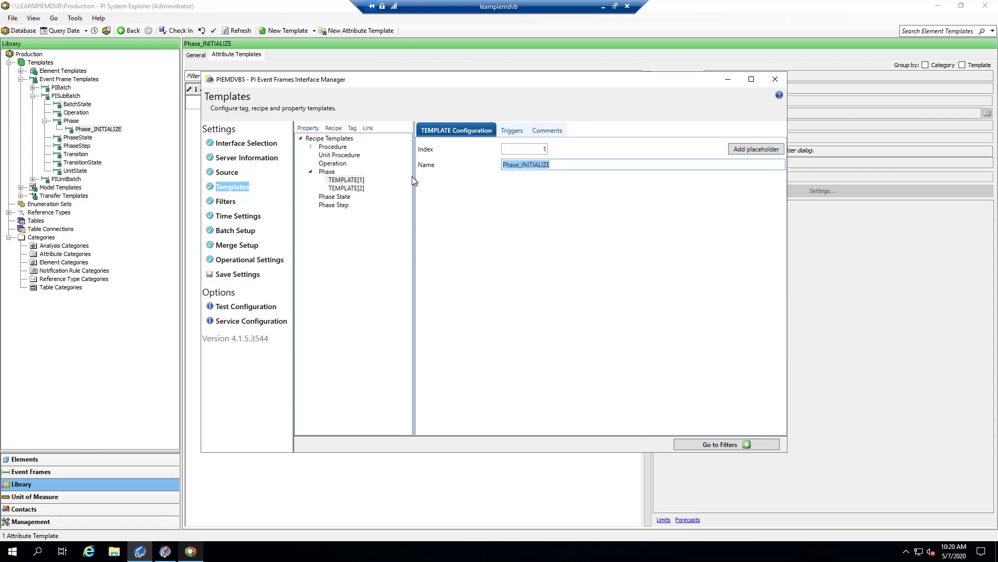
pyautogui.click(331, 178)
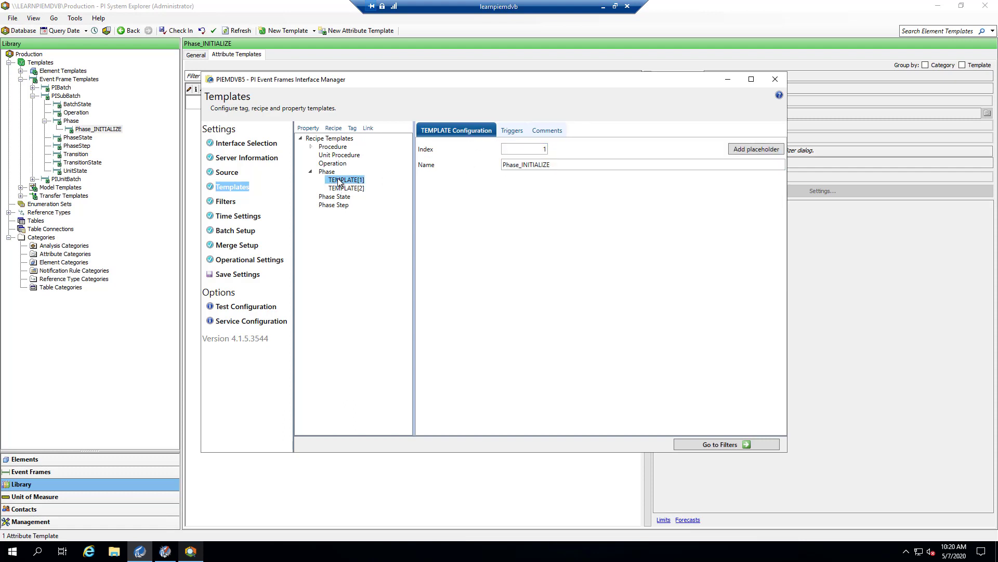
pyautogui.click(504, 133)
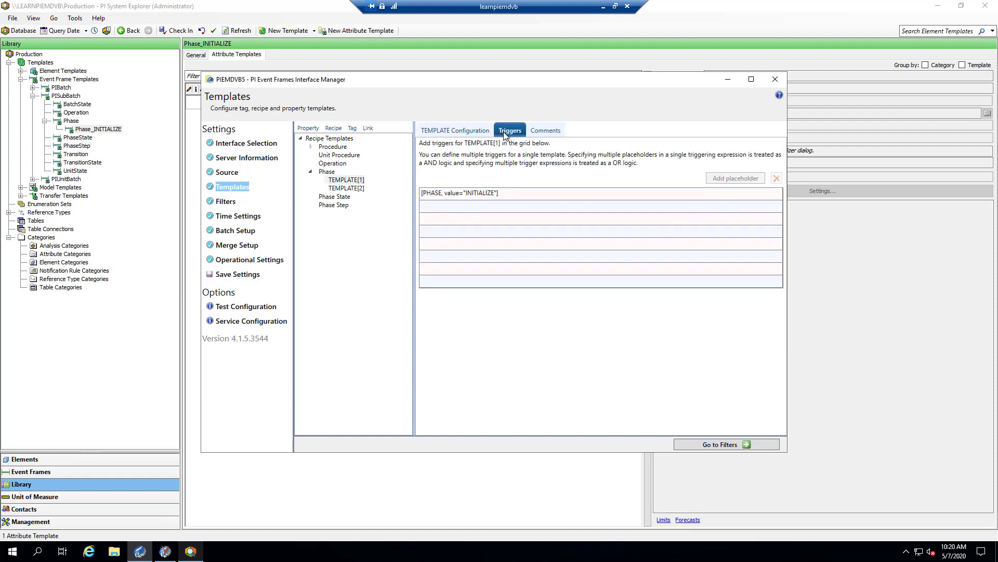
pyautogui.click(510, 193)
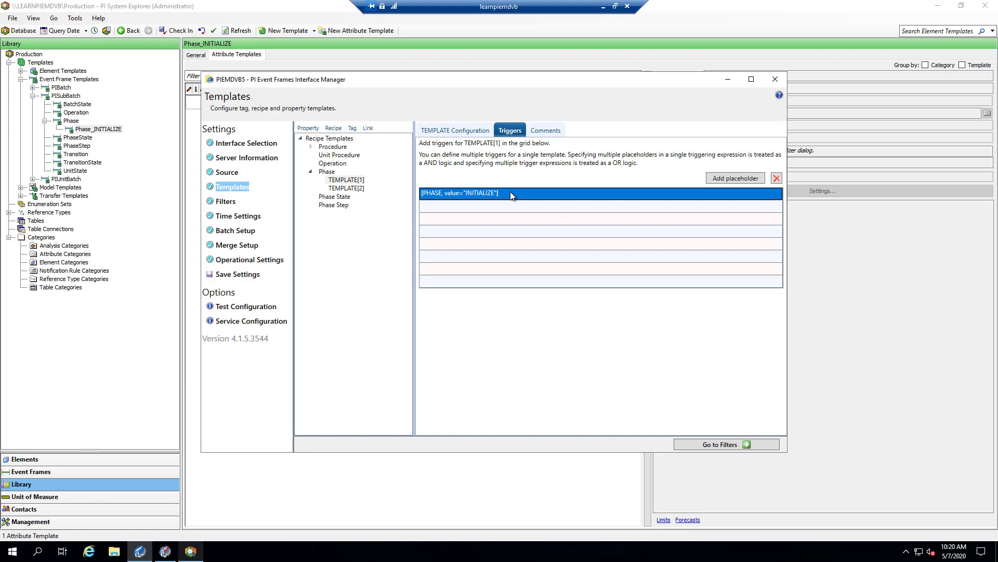
pyautogui.click(353, 189)
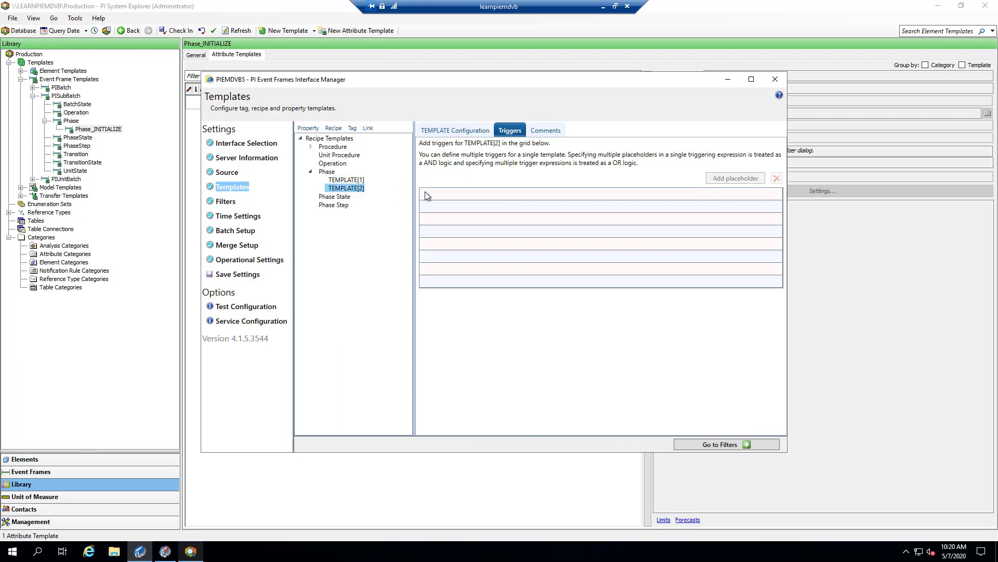
pyautogui.click(455, 130)
pyautogui.click(531, 165)
pyautogui.moveTo(531, 165); pyautogui.dragTo(498, 164)
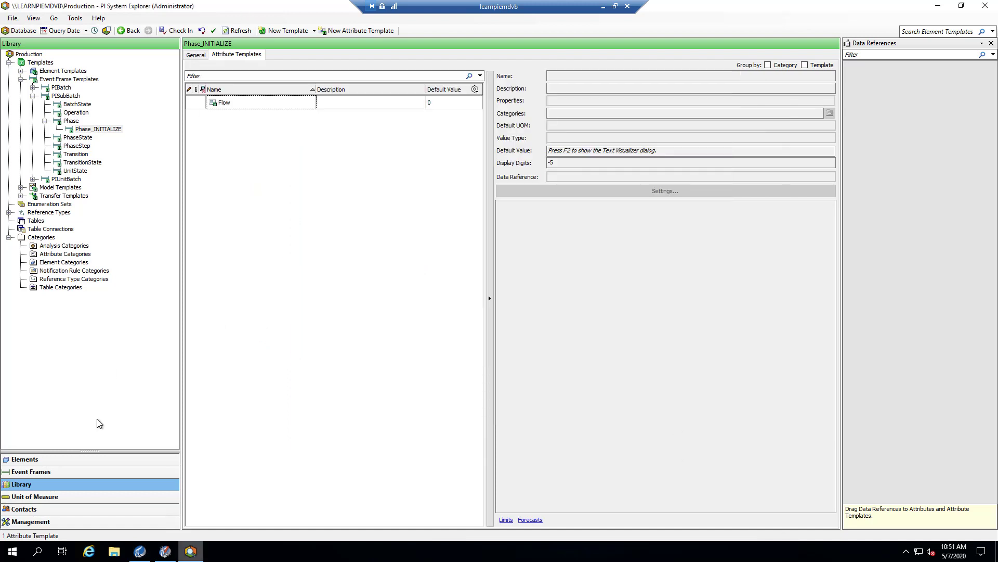
# In PI System Explorer, delete the MyBatchID event frame from Event Frame Search 2 and check in the deletion.
pyautogui.click(87, 472)
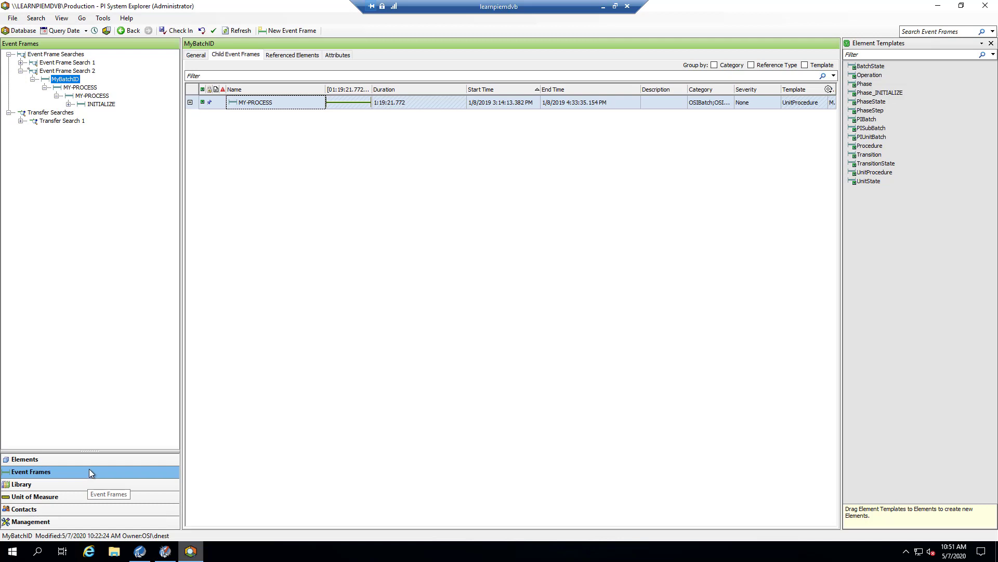
pyautogui.rightClick(65, 80)
pyautogui.click(104, 279)
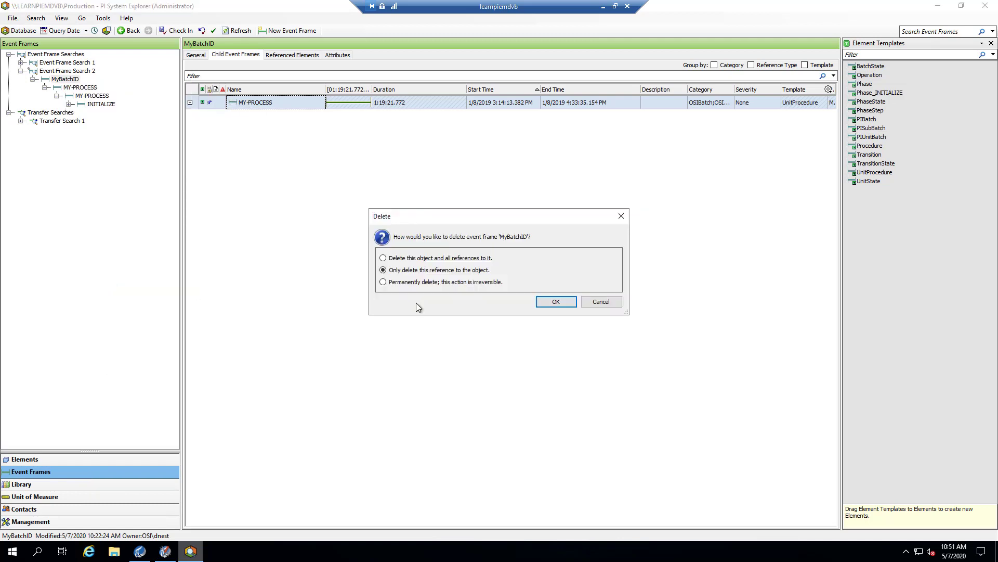
pyautogui.click(552, 301)
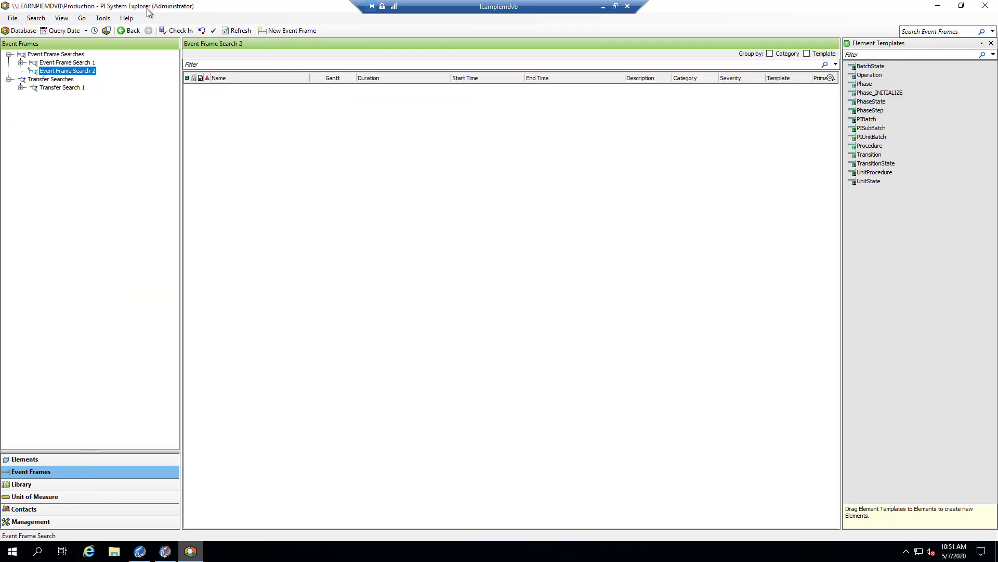
pyautogui.click(175, 31)
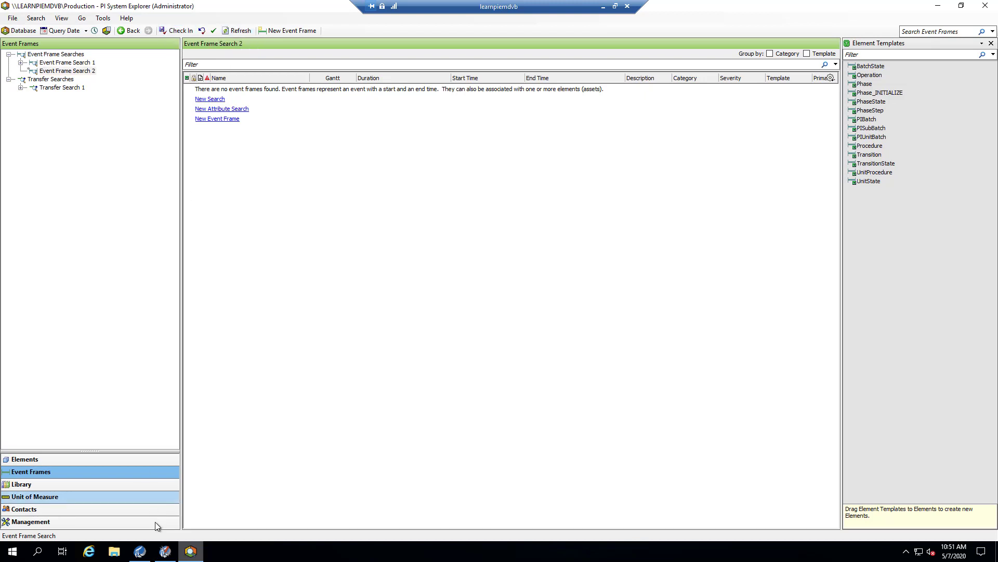
# Find and open the Windows Services console.
pyautogui.click(21, 554)
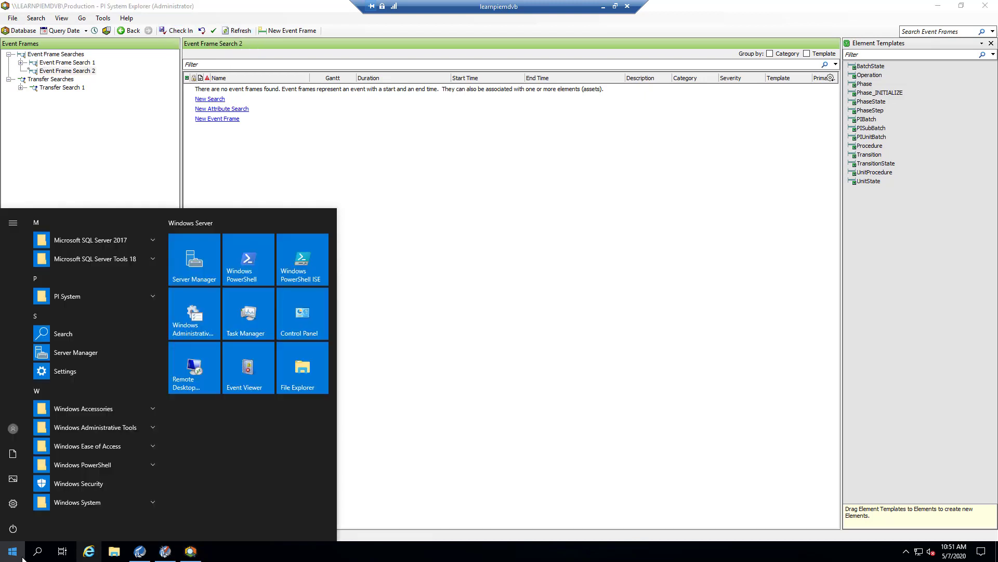
pyautogui.write('services')
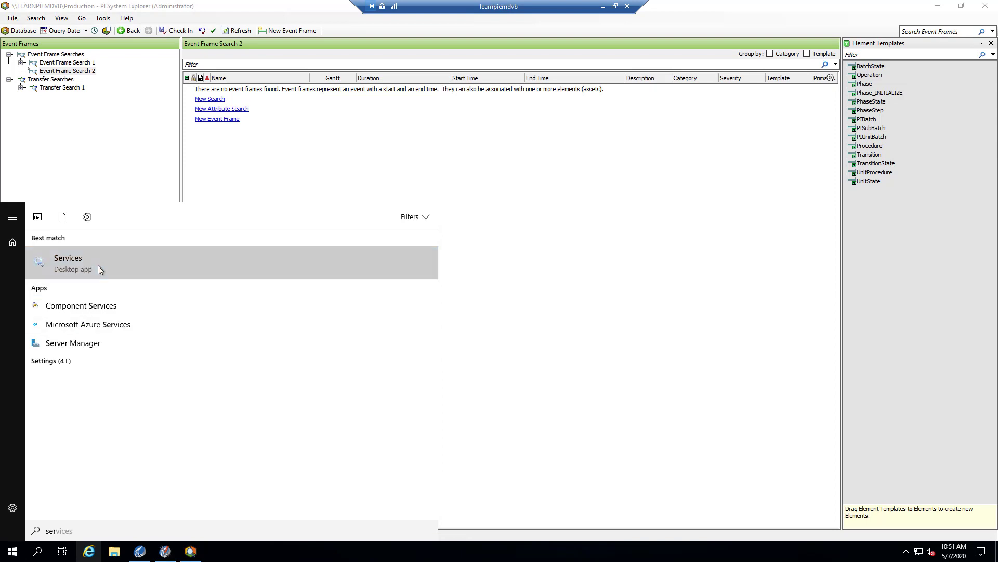
pyautogui.click(97, 266)
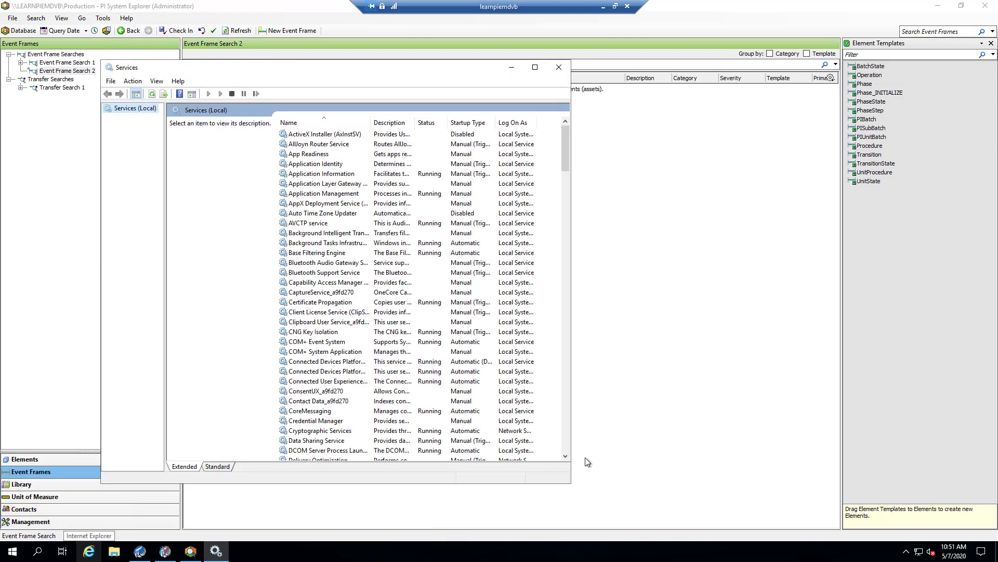
# Restart the PIEMDVB5 service and close the Services console.
pyautogui.click(565, 450)
pyautogui.click(566, 440)
pyautogui.click(569, 288)
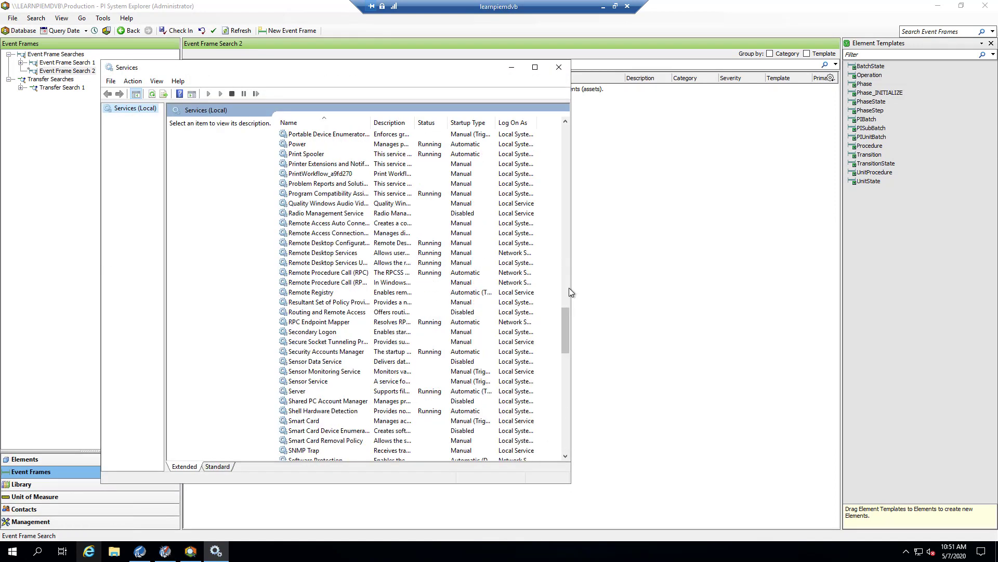
pyautogui.rightClick(316, 422)
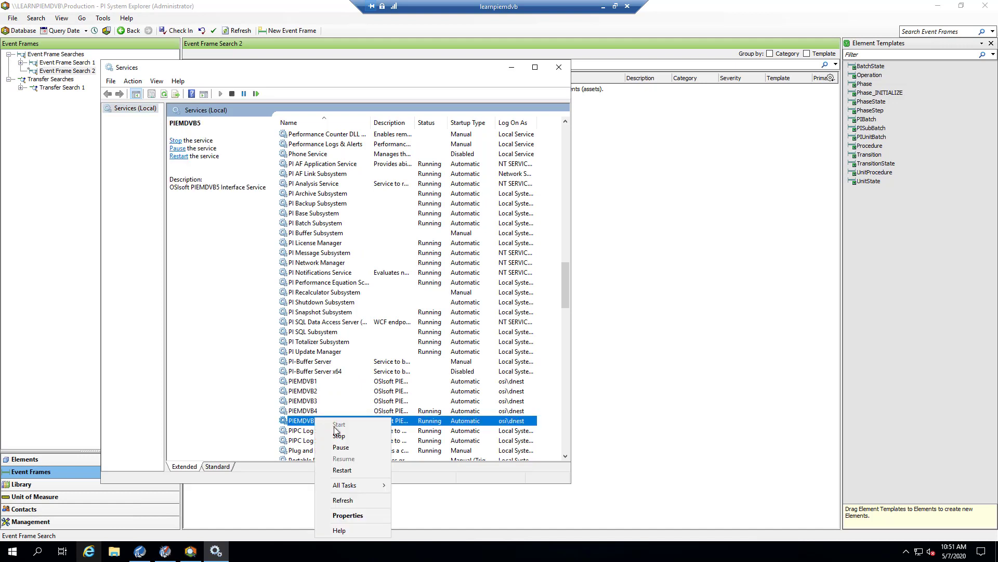
pyautogui.click(352, 469)
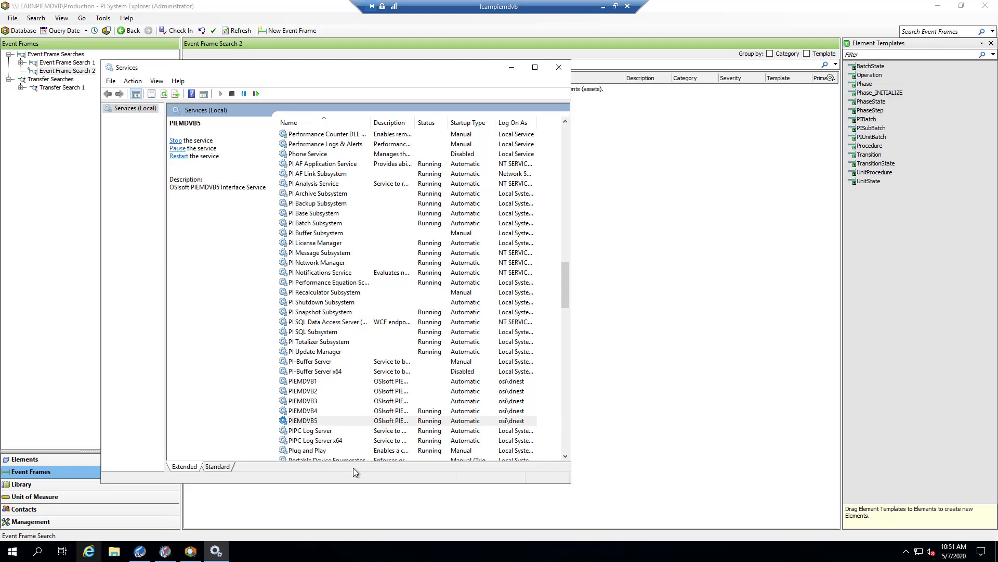
pyautogui.click(559, 68)
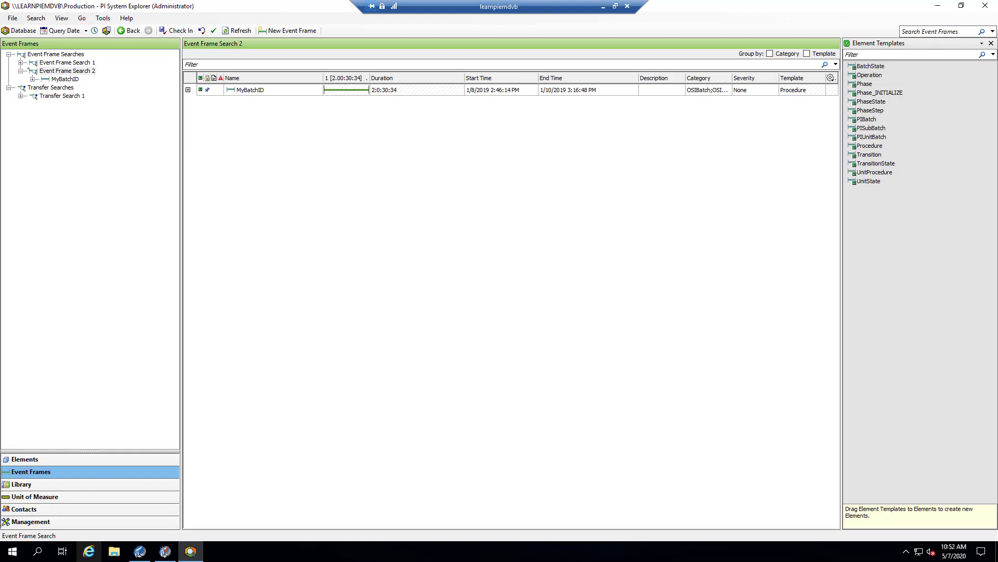
# Expand the MyBatchID event frame under Event Frame Search 2 down to its INITIALIZE child and open it.
pyautogui.click(55, 81)
pyautogui.click(33, 79)
pyautogui.click(45, 88)
pyautogui.click(57, 96)
pyautogui.click(101, 104)
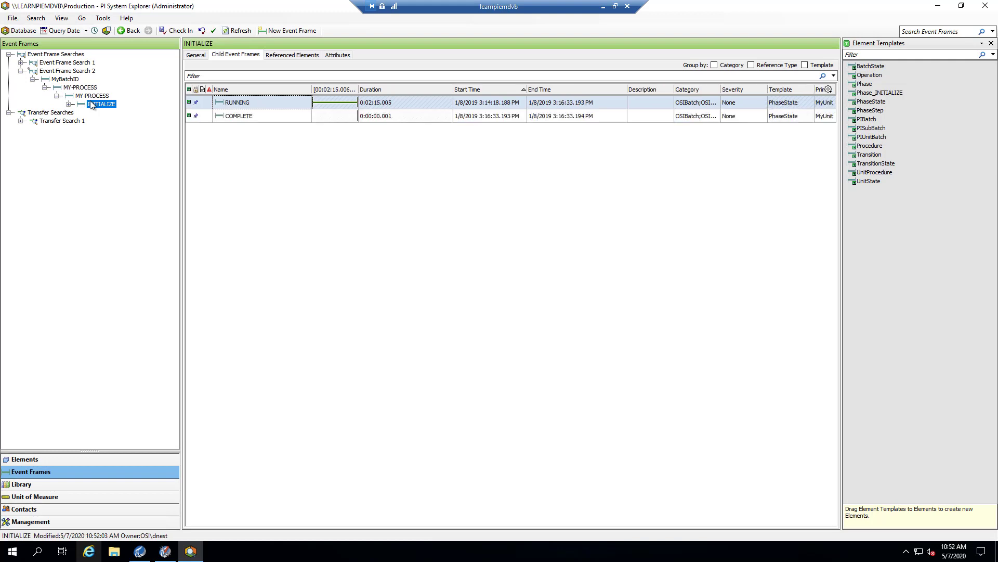
# Check the INITIALIZE event frame's Flow attribute and the event frame template it uses.
pyautogui.click(337, 55)
pyautogui.click(234, 113)
pyautogui.click(234, 104)
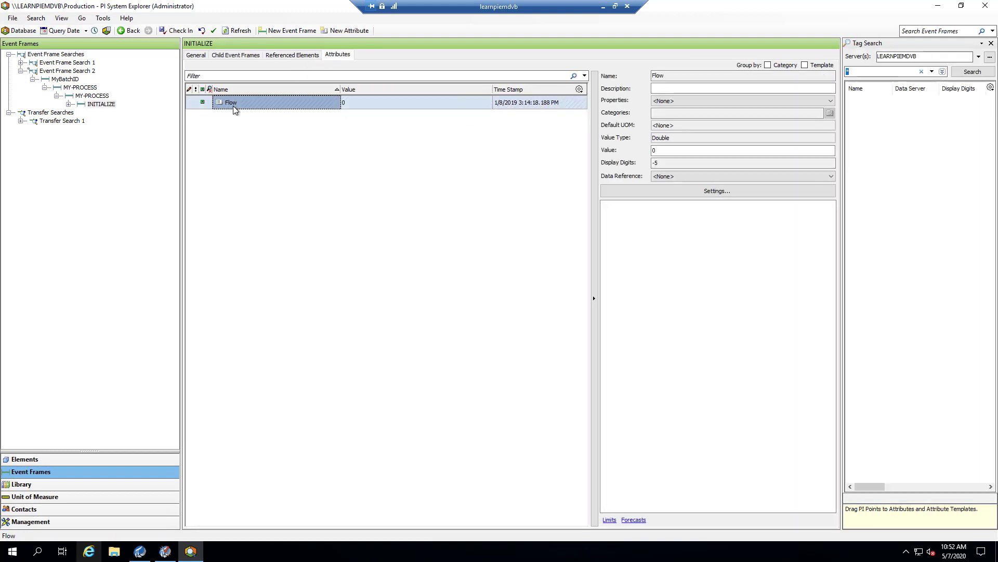
pyautogui.click(196, 55)
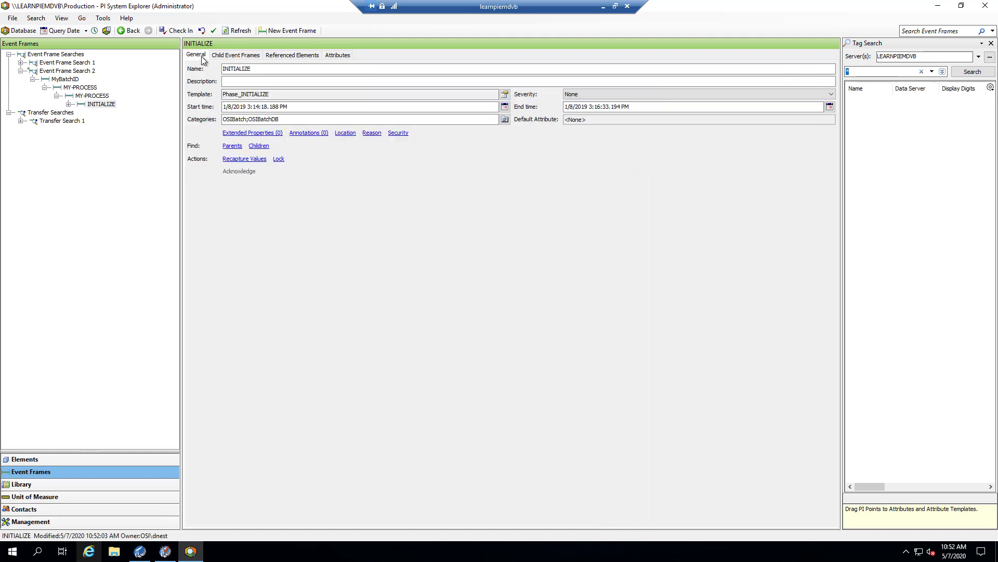
pyautogui.moveTo(182, 87); pyautogui.dragTo(293, 101)
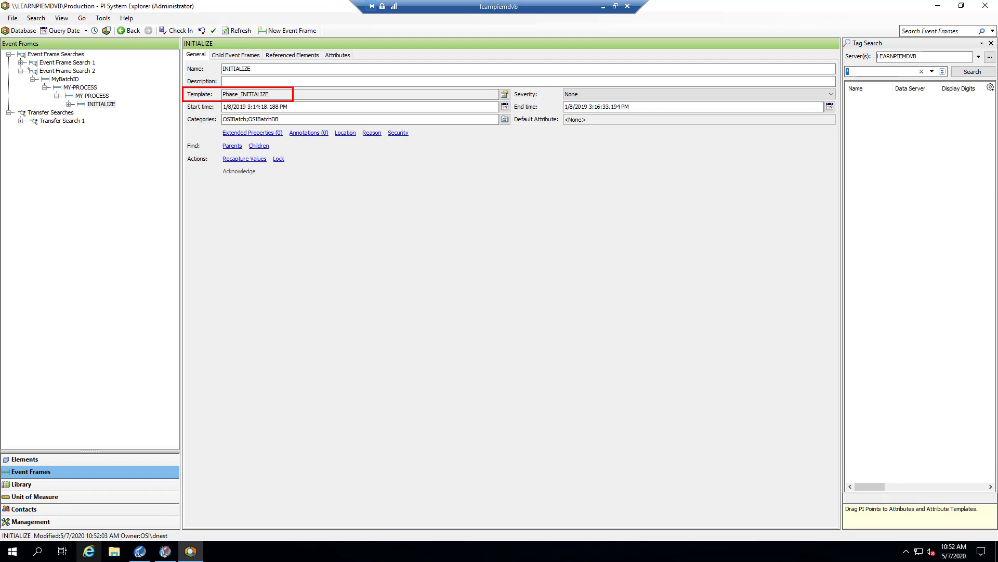
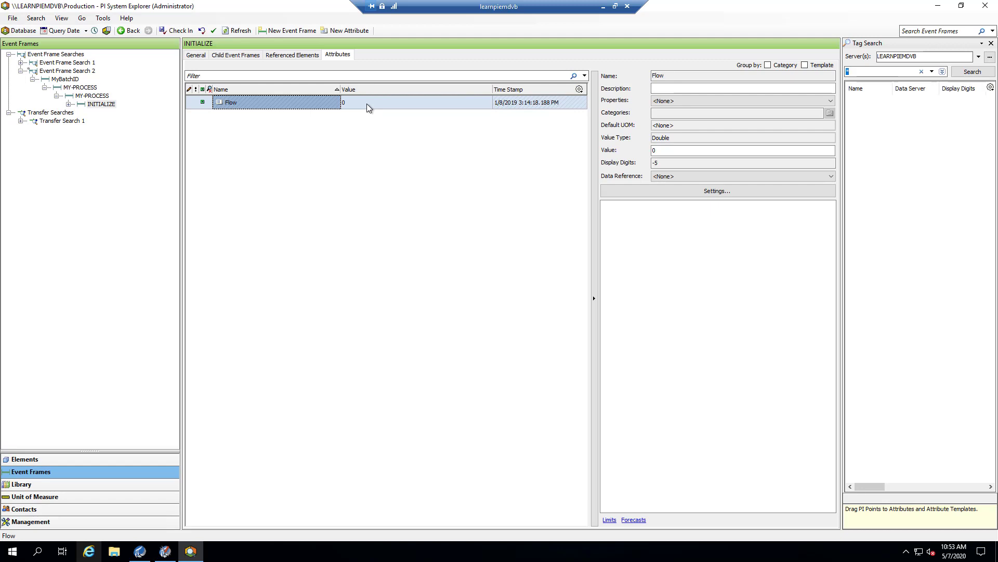
# In the Library, set the Phase_INITIALIZE template's Flow attribute data reference to PI Point and inspect its tag name settings without changing them.
pyautogui.click(27, 486)
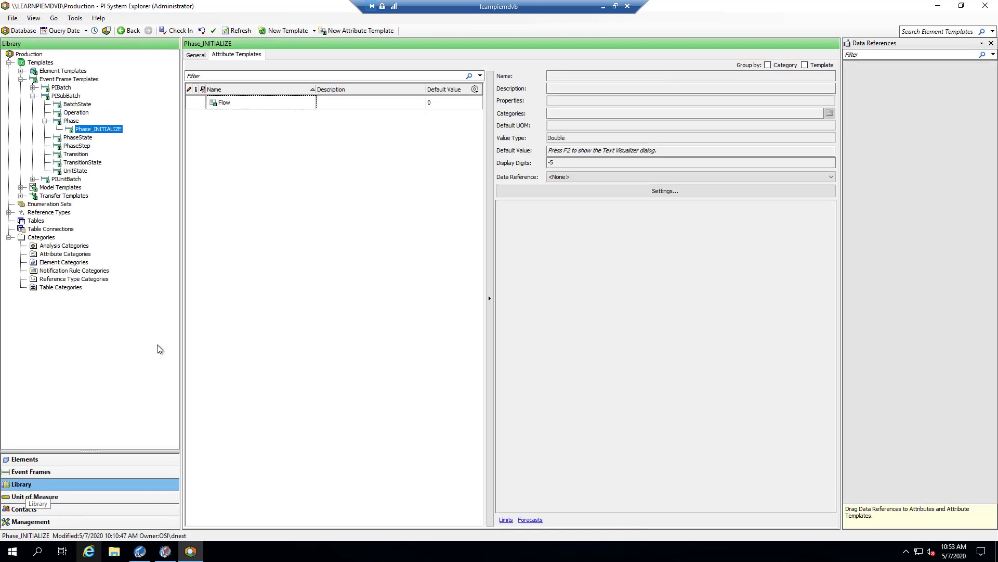
pyautogui.click(219, 103)
pyautogui.click(218, 102)
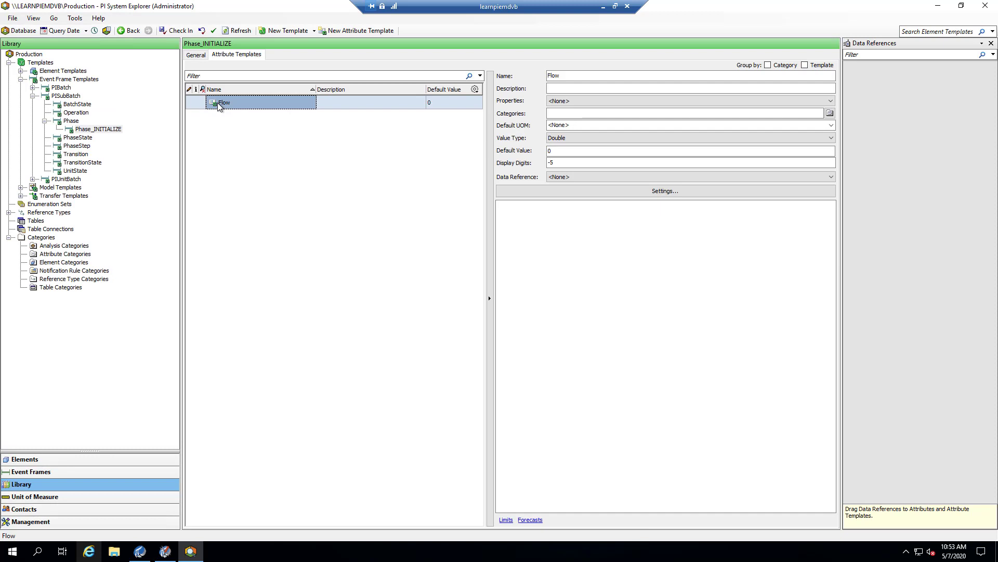
pyautogui.click(614, 179)
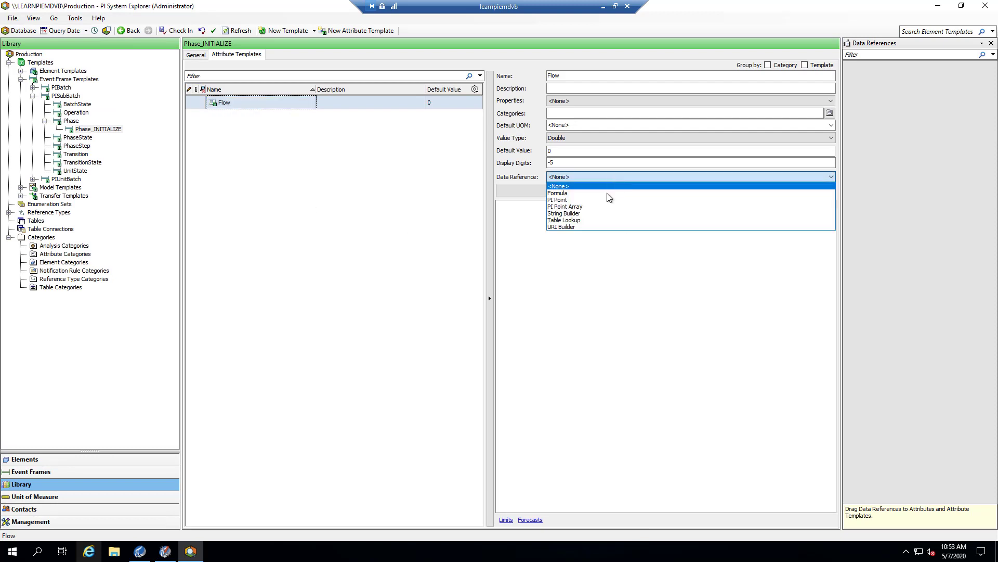
pyautogui.click(601, 201)
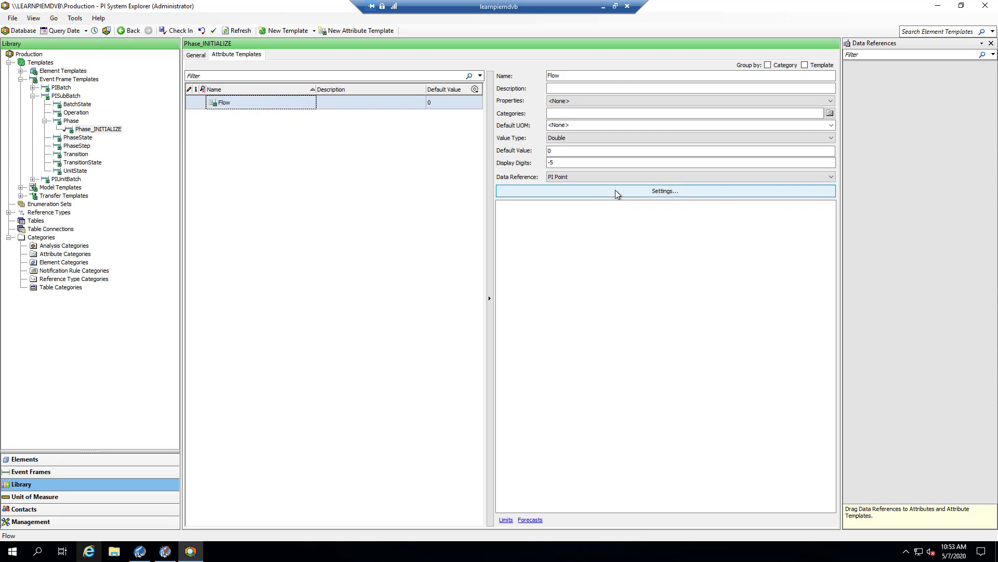
pyautogui.click(615, 191)
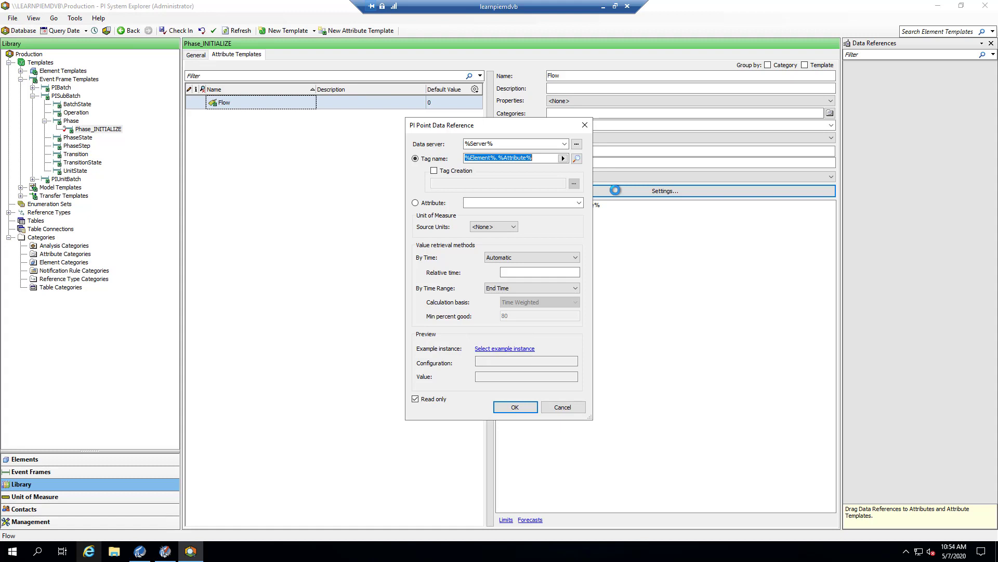
pyautogui.moveTo(534, 157); pyautogui.dragTo(461, 157)
pyautogui.click(548, 408)
# Expand the element hierarchy through MyArea and MyProcessCell and open the MyUnit element.
pyautogui.click(80, 460)
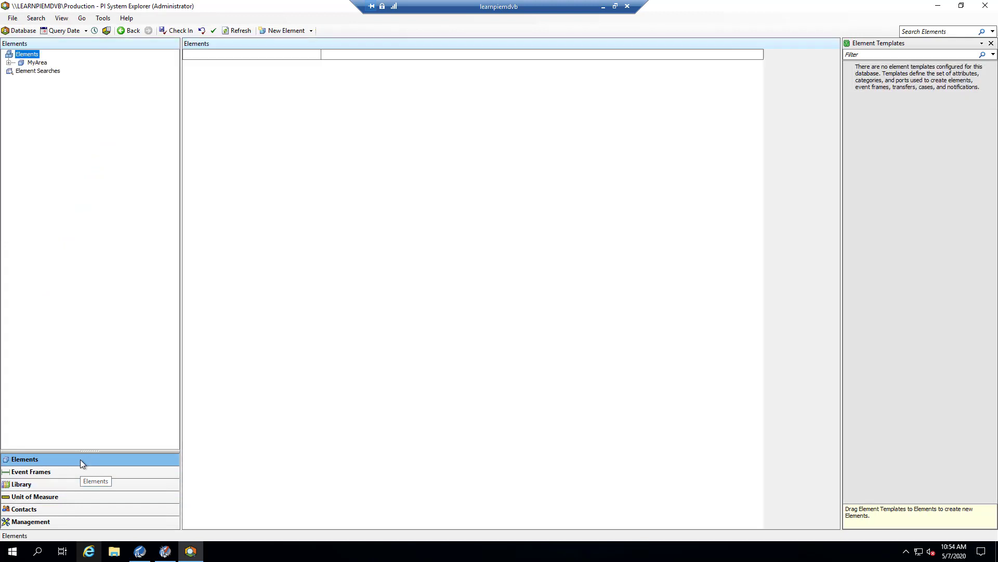
pyautogui.click(9, 62)
pyautogui.click(21, 71)
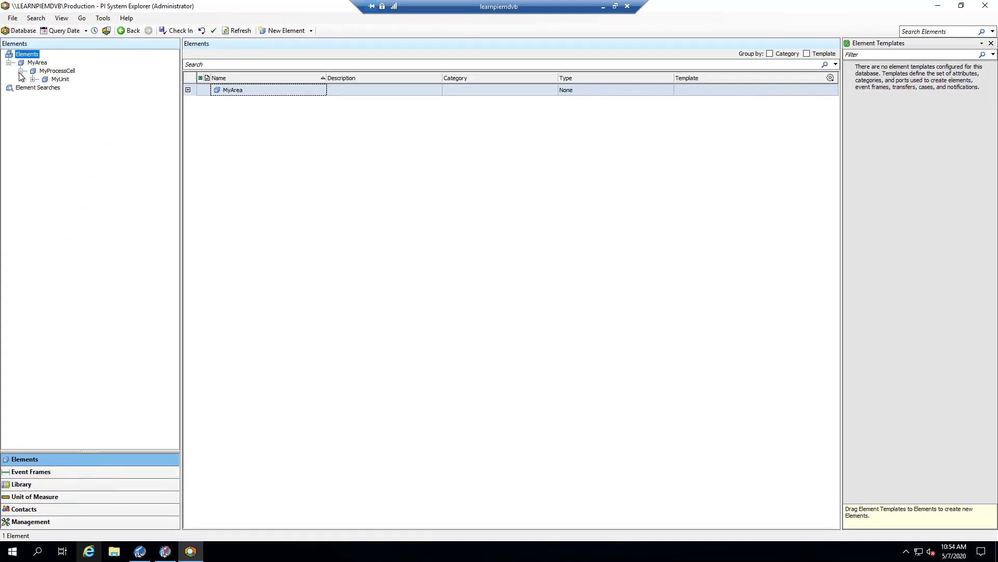
pyautogui.click(33, 79)
pyautogui.click(58, 80)
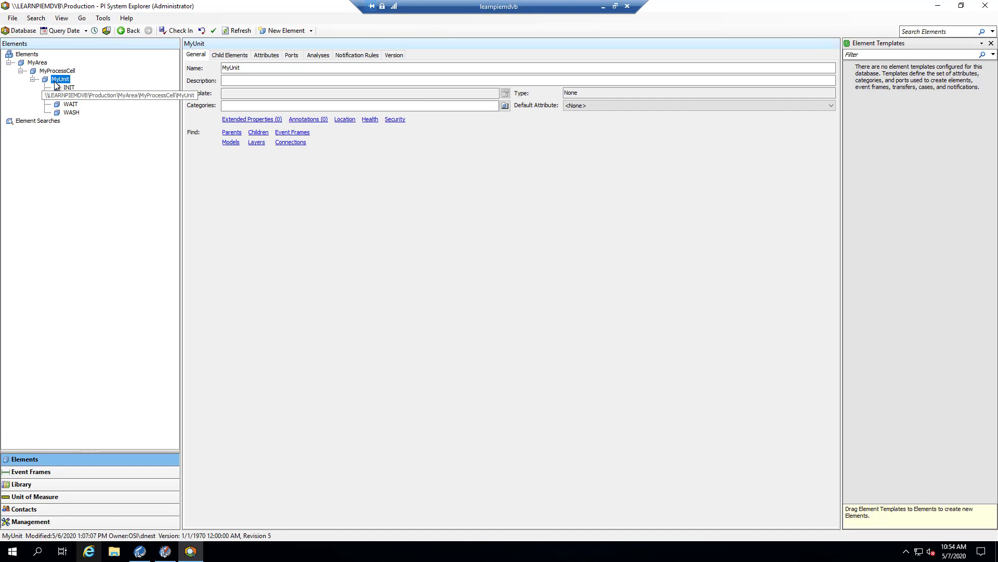
# Return to the INITIALIZE event frame and examine its referenced elements, selecting MyUnit.
pyautogui.click(54, 473)
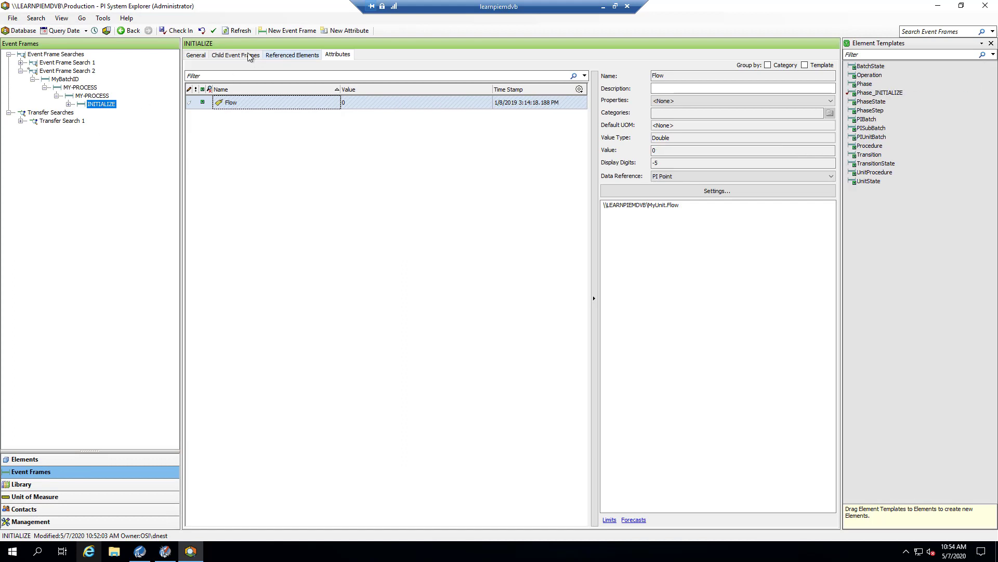
pyautogui.click(285, 55)
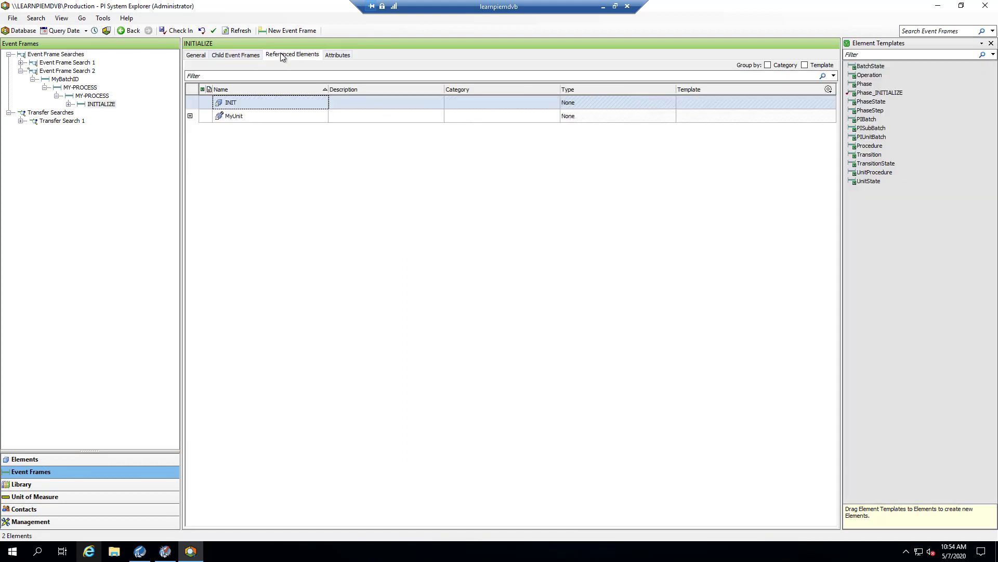
pyautogui.click(234, 116)
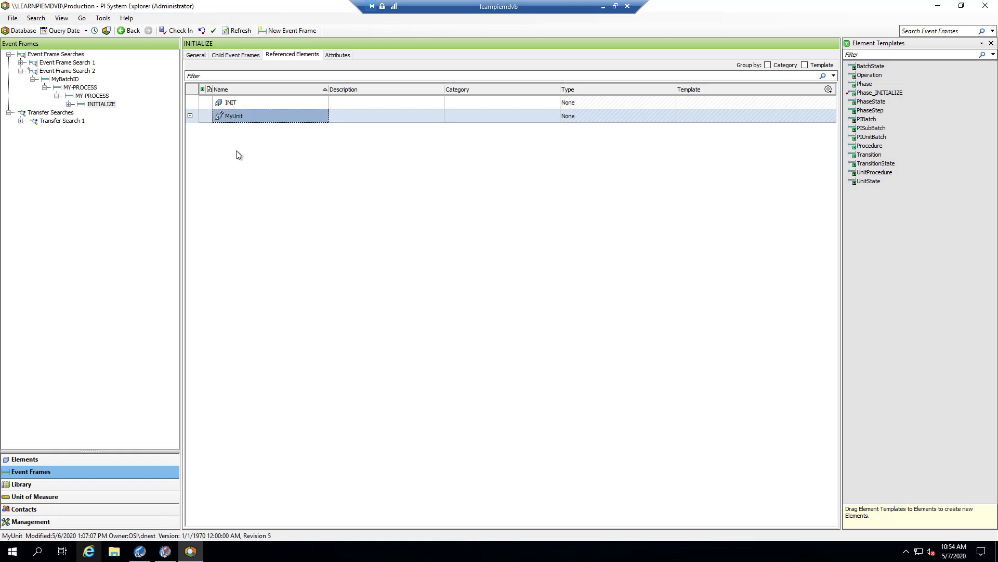
# Open Notepad and move its window below the INITIALIZE event frame's list of referenced elements.
pyautogui.click(6, 551)
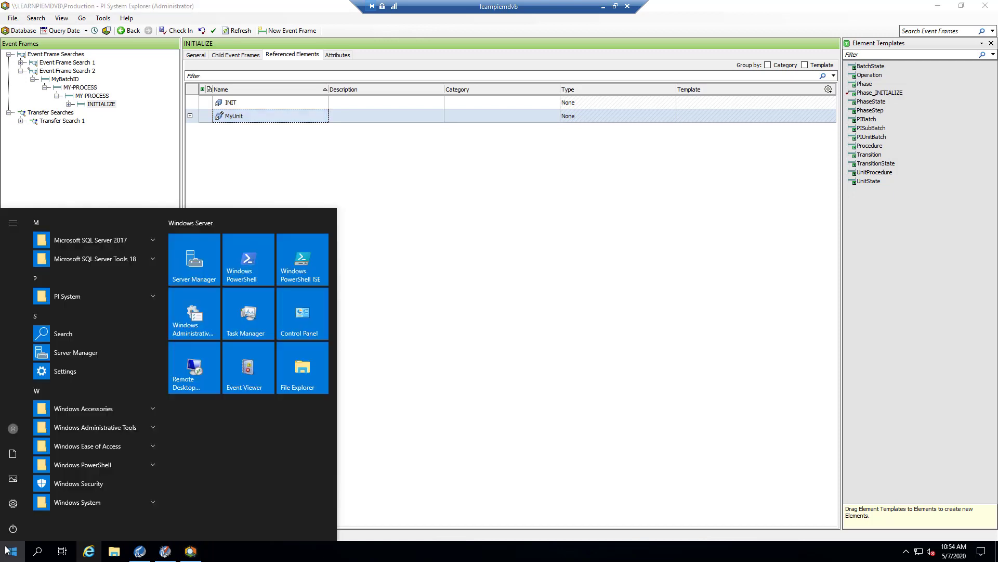
pyautogui.write('notepad')
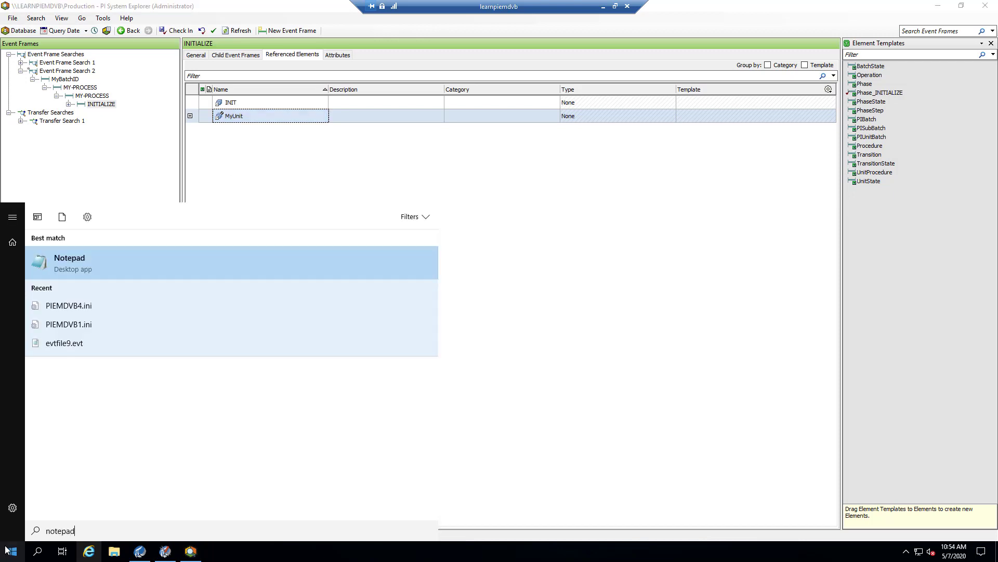
pyautogui.click(64, 266)
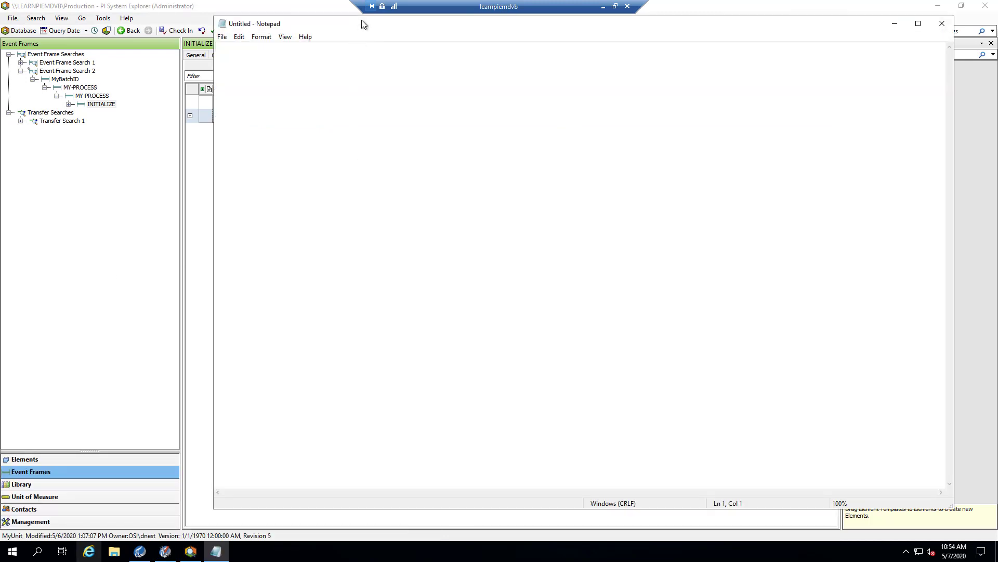
pyautogui.moveTo(361, 19); pyautogui.dragTo(353, 155)
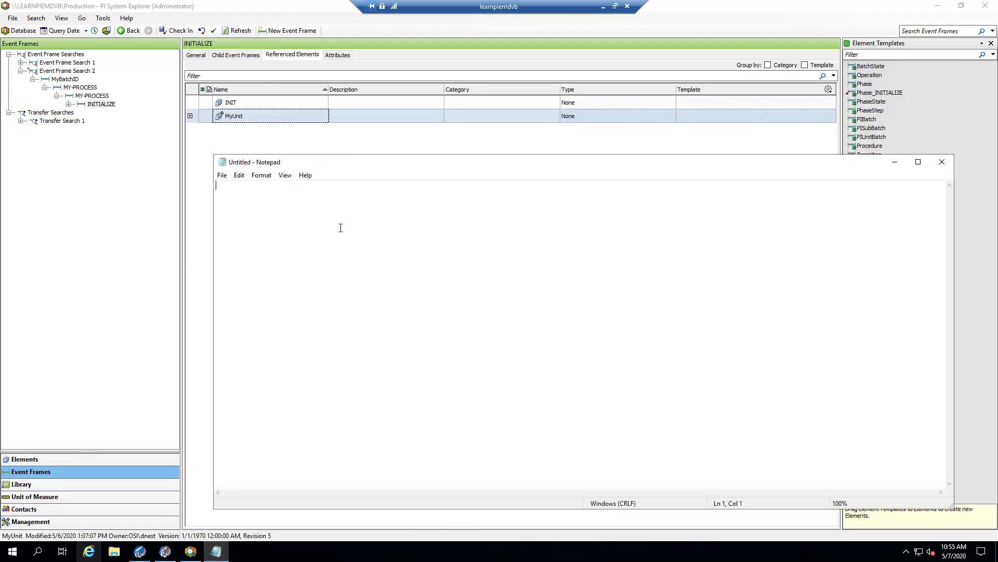
# Write the example tag name Factory1_MyArea_MyProcessCell_MyUnit_Flow on the first line of the note.
pyautogui.write('Factory1')
pyautogui.write('_')
pyautogui.write('MyArea_')
pyautogui.write('Mr')
pyautogui.write('ProcessCel')
pyautogui.write('l_My')
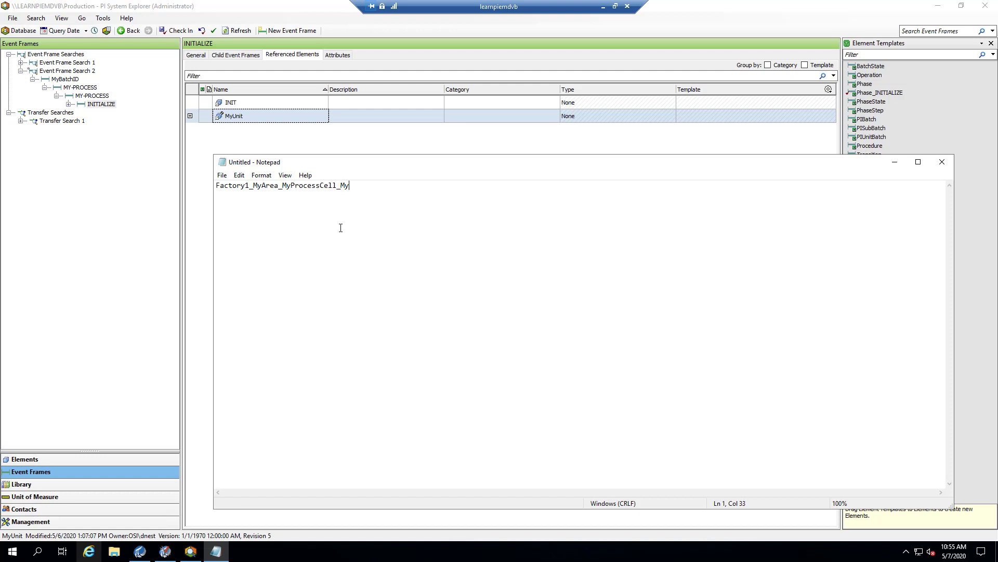
pyautogui.write('Unit_Flow')
# Leave a blank line and add the pattern Factory1_MyArea_MyProcessCell_%ELEMENT% beneath the example tag name.
pyautogui.press('Return')
pyautogui.write('Factory1_')
pyautogui.write('{')
pyautogui.press('BackSpace')
pyautogui.write('MyArea_MyProce')
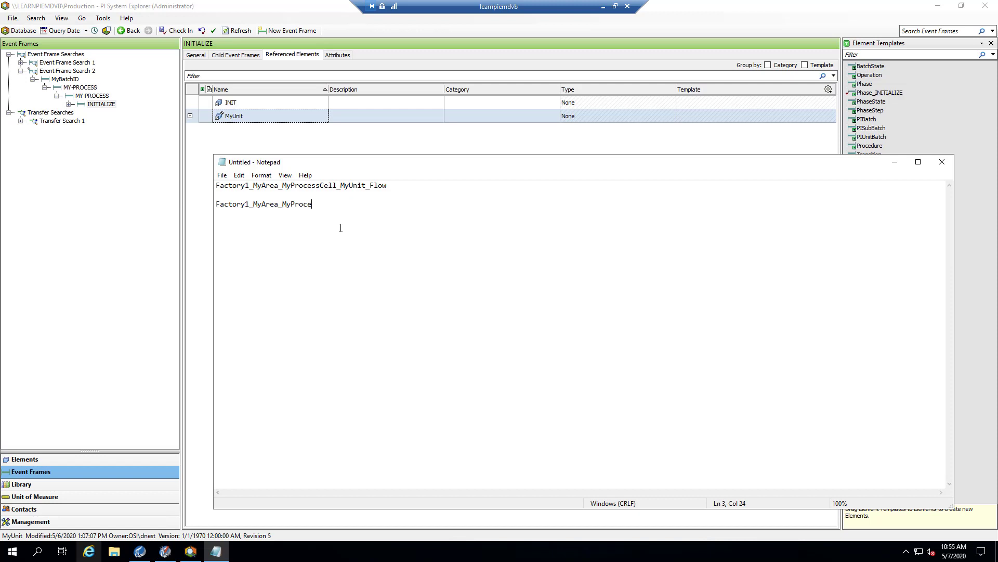
pyautogui.write('ssCell_')
pyautogui.write('%ELEMENT%')
# Replace MyProcessCell in the pattern line with the parent element substitution %..\ELEMENT%.
pyautogui.moveTo(336, 204); pyautogui.dragTo(282, 204)
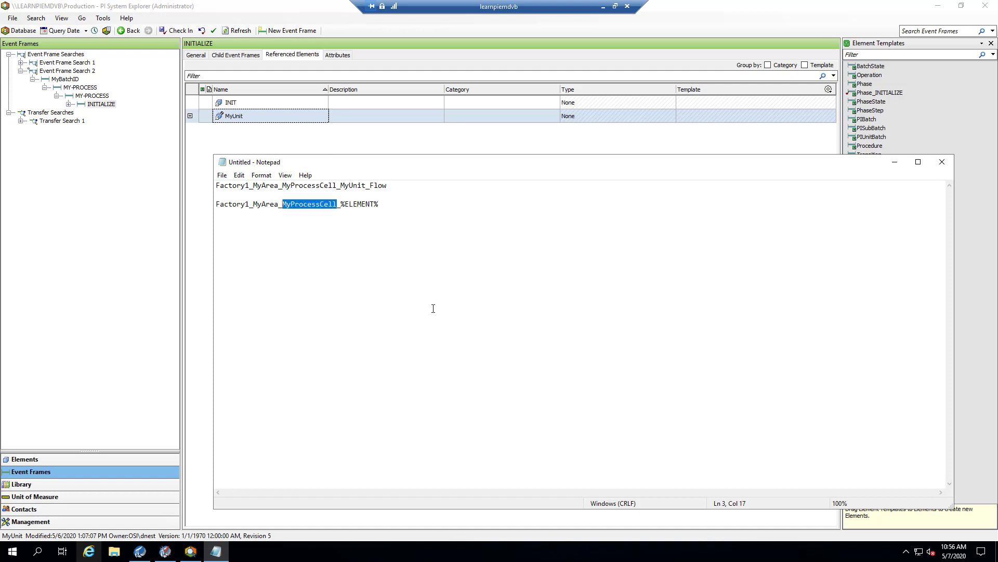
pyautogui.write('%..\\')
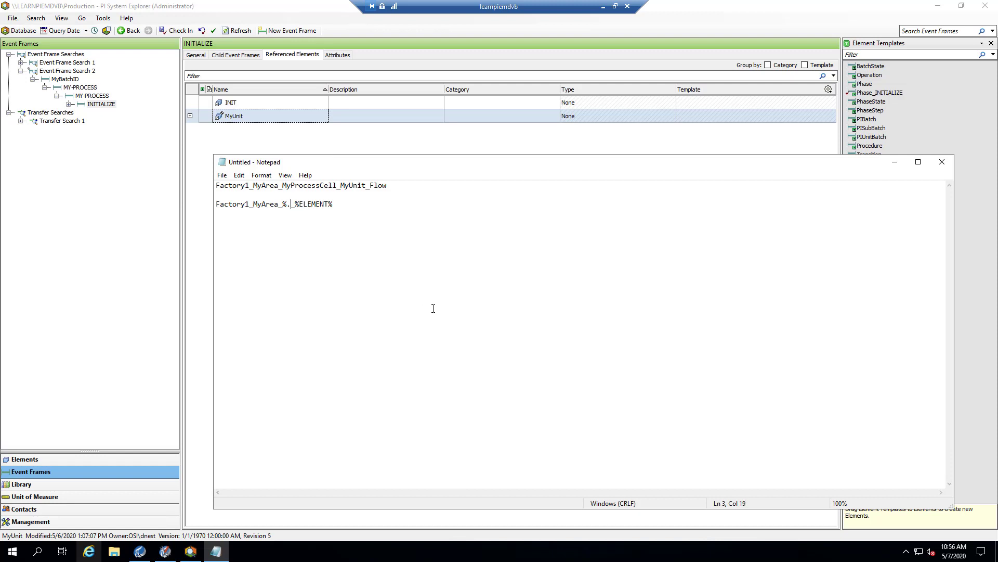
pyautogui.write('ELEMENT%')
pyautogui.moveTo(283, 187); pyautogui.dragTo(336, 185)
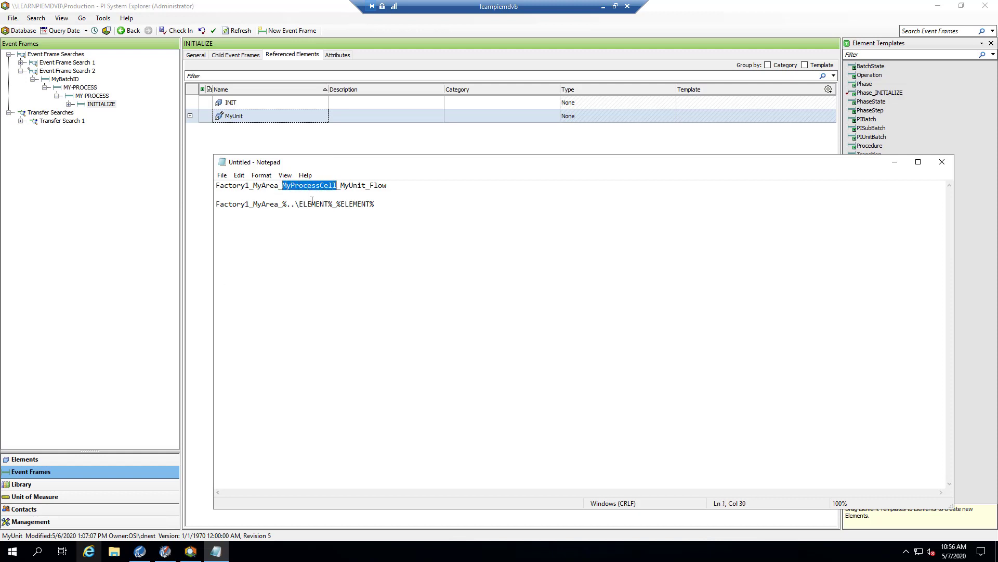
# Replace MyArea in the pattern line with the grandparent element substitution %..\..\ELEMENT%.
pyautogui.moveTo(253, 204); pyautogui.dragTo(279, 204)
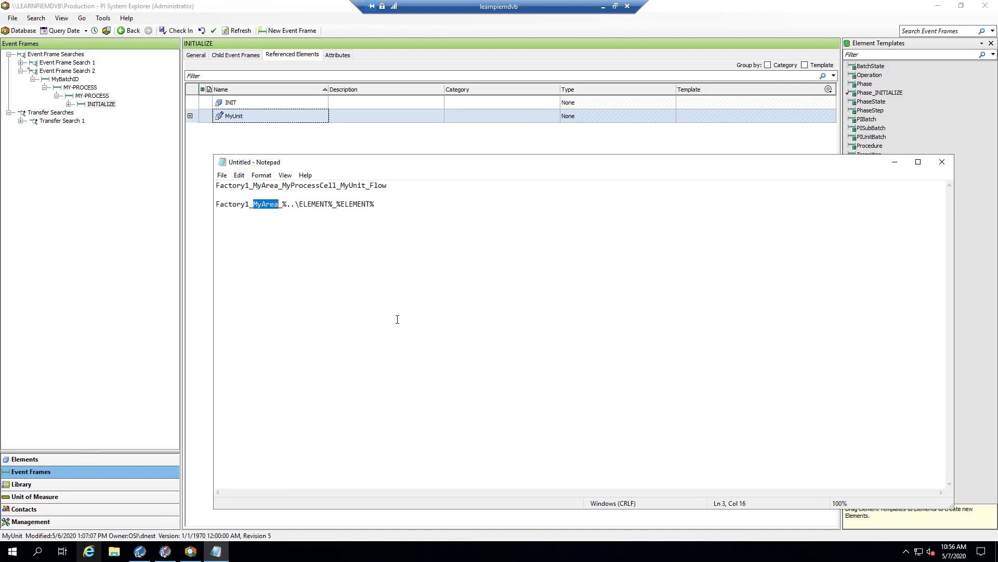
pyautogui.write('%..\\..\\')
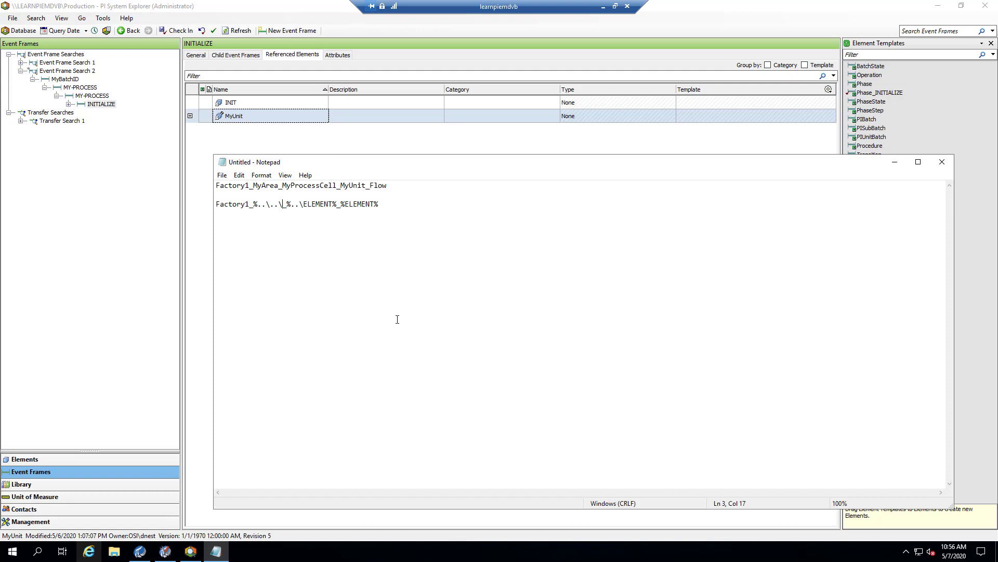
pyautogui.write('ELEMENT%')
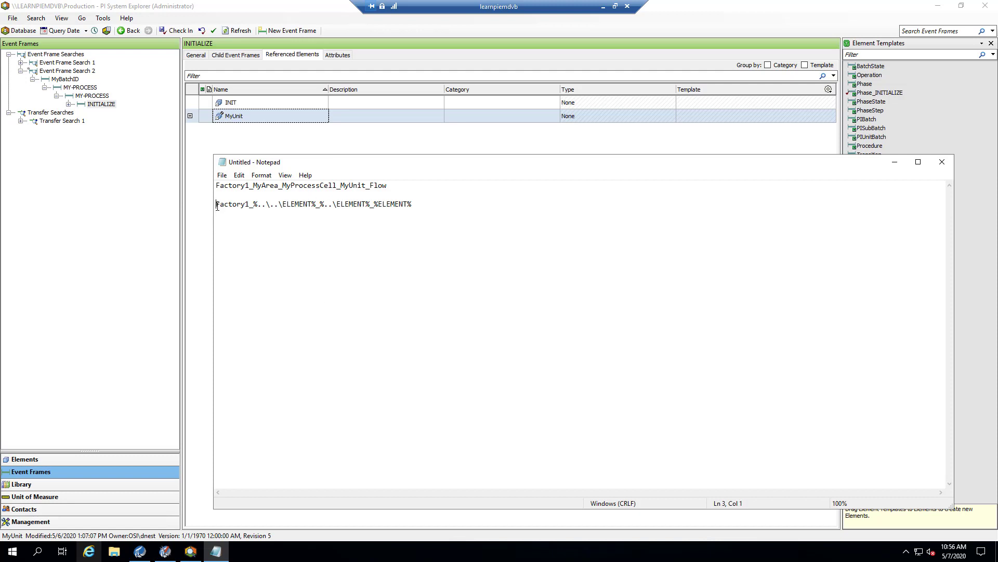
pyautogui.moveTo(216, 205); pyautogui.dragTo(316, 204)
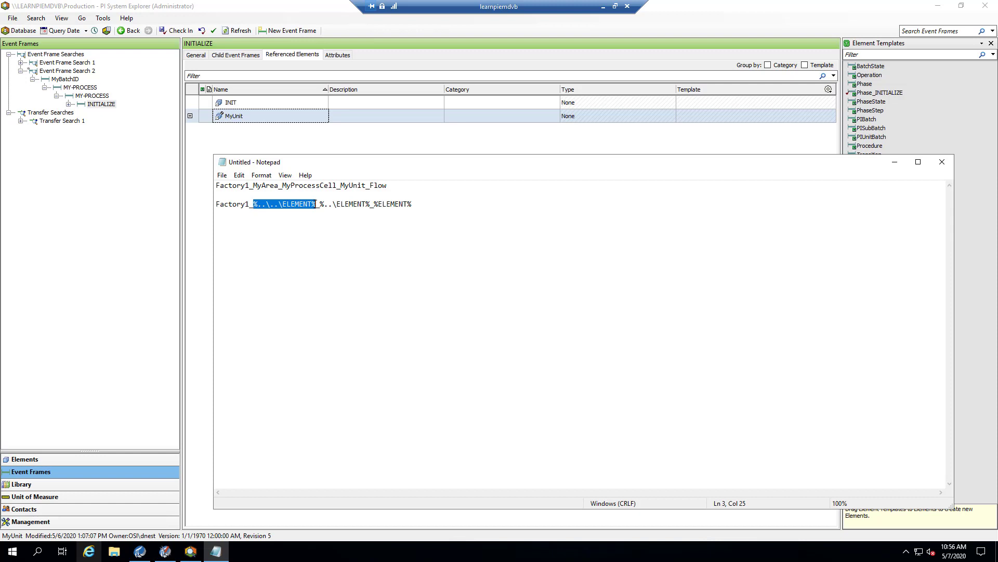
pyautogui.click(317, 205)
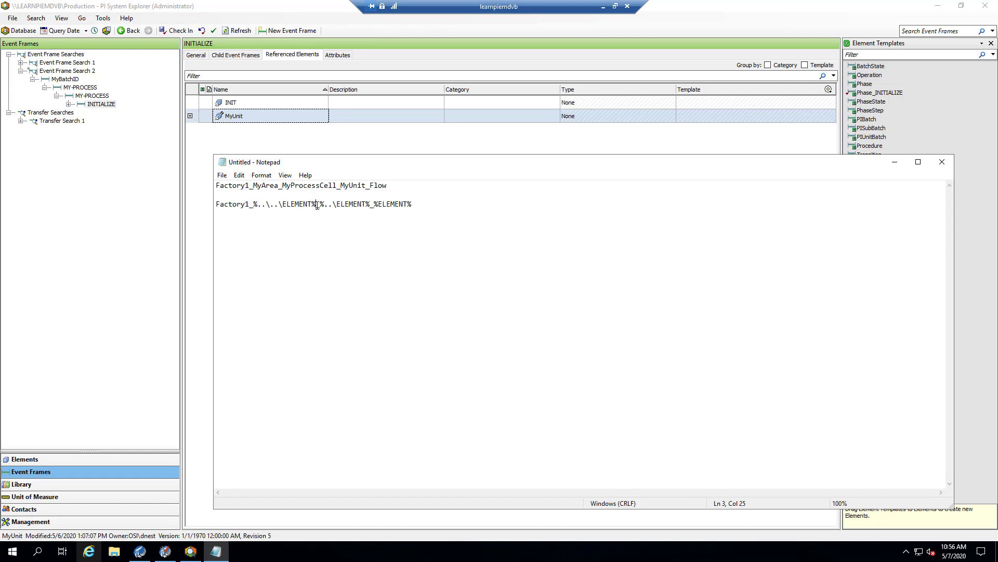
pyautogui.moveTo(320, 204); pyautogui.dragTo(427, 203)
pyautogui.click(373, 204)
# Append _%Attribute% to the end of the pattern line and select the whole line.
pyautogui.click(474, 214)
pyautogui.write('_')
pyautogui.write('%Attribute%')
pyautogui.moveTo(486, 210); pyautogui.dragTo(210, 203)
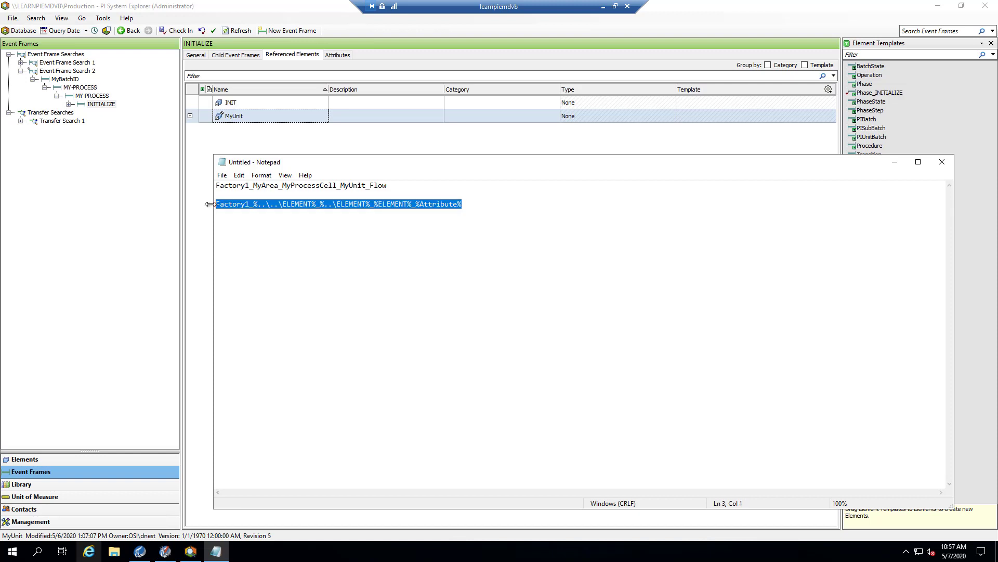
# Set the PI Point tag name of the Phase_INITIALIZE template's Flow attribute to Factory1_%..\..\ELEMENT%_%..\ELEMENT%_%ELEMENT%_%Attribute%.
pyautogui.click(152, 109)
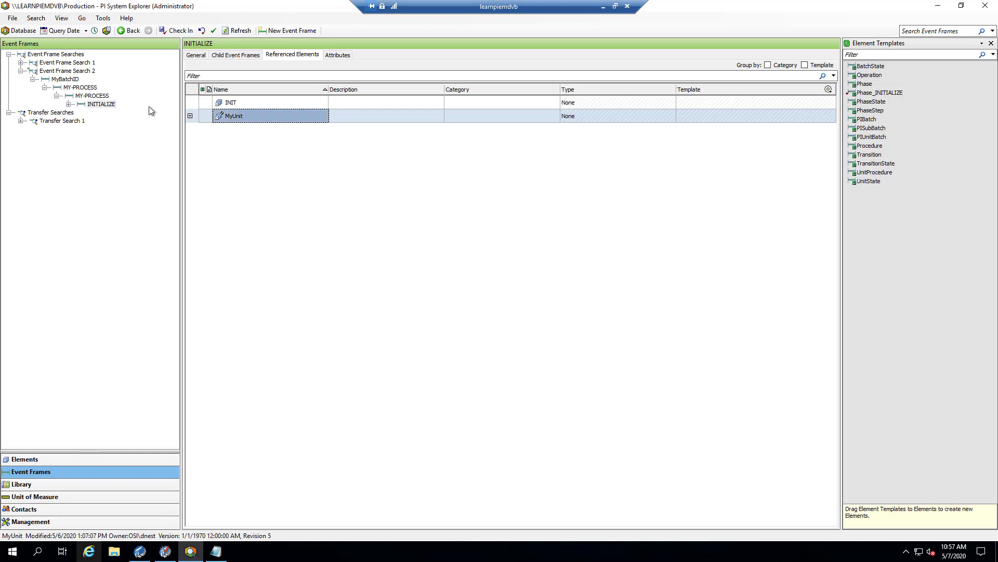
pyautogui.click(66, 485)
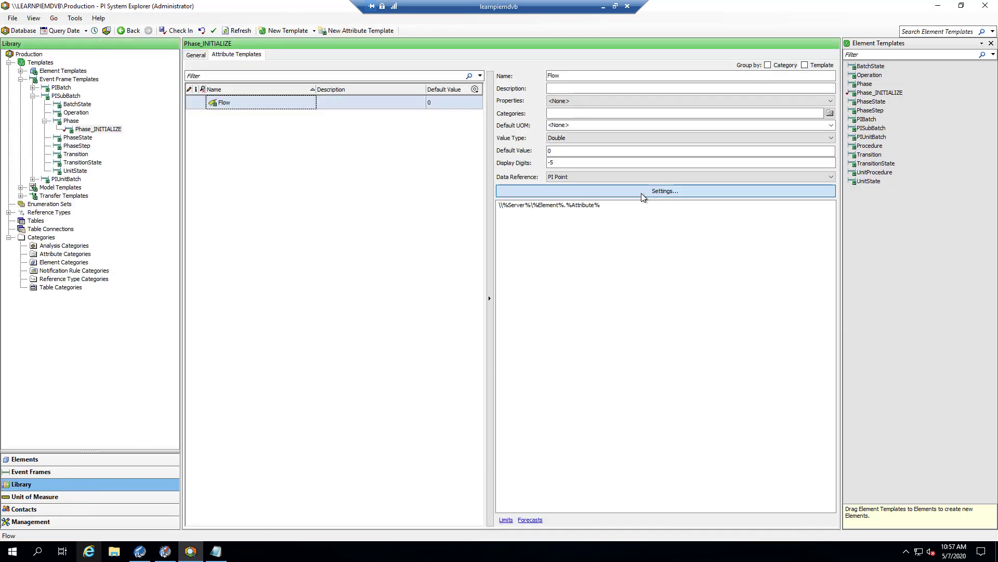
pyautogui.click(641, 193)
pyautogui.click(550, 157)
pyautogui.doubleClick(550, 157)
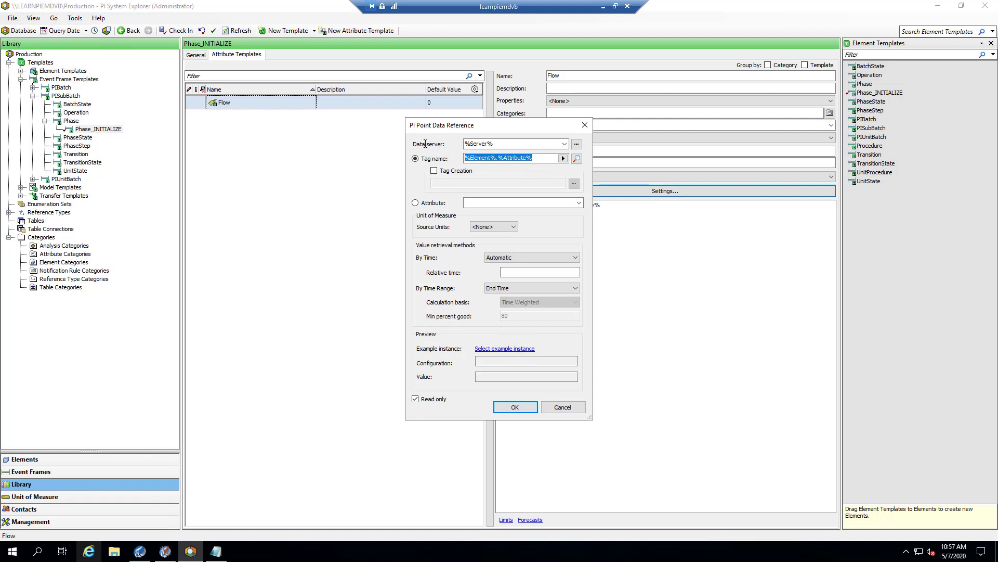
pyautogui.hotkey('ctrl', 'v')
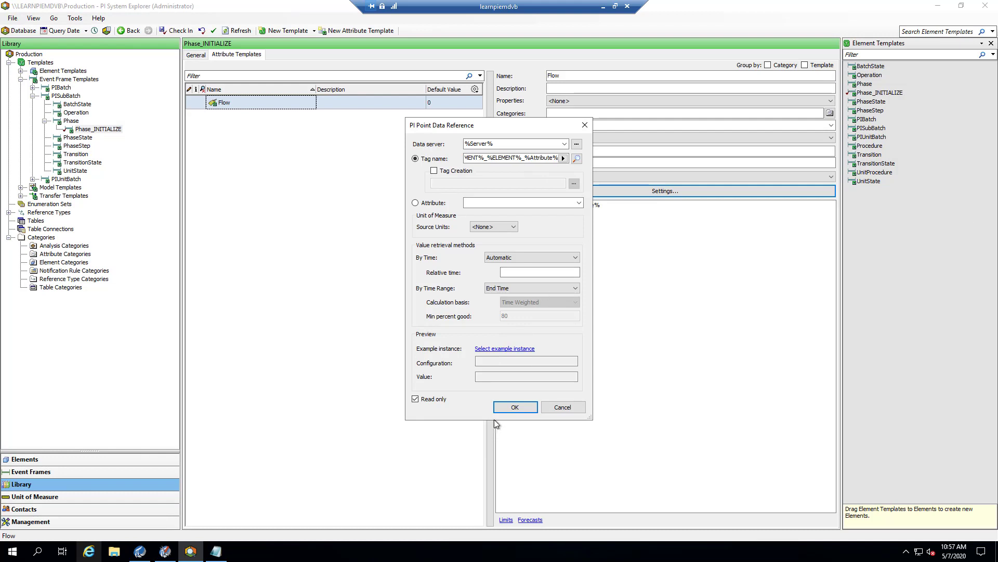
pyautogui.click(507, 409)
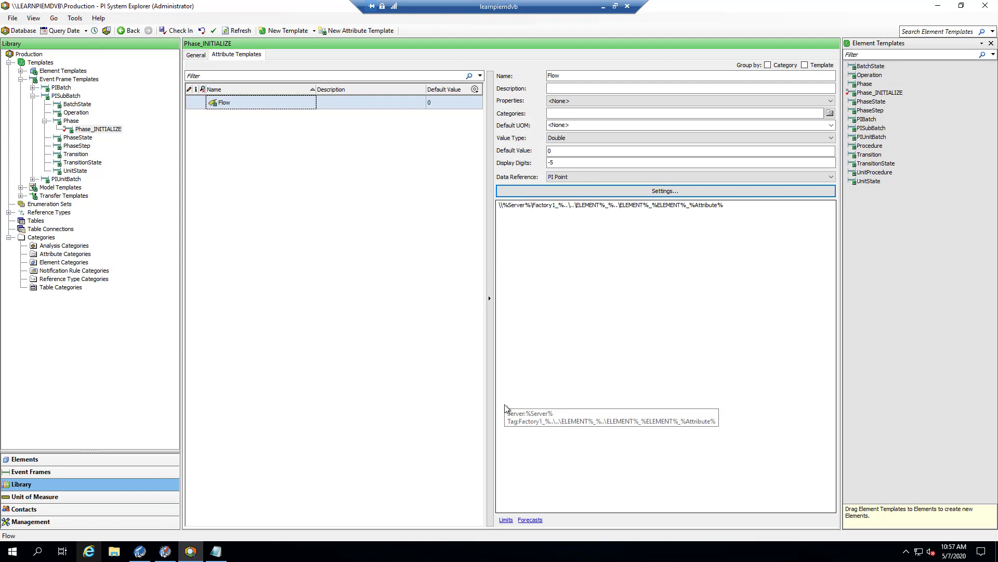
# Show the attributes of the INITIALIZE event frame and refresh them to check the Flow attribute's resolved tag path.
pyautogui.click(80, 474)
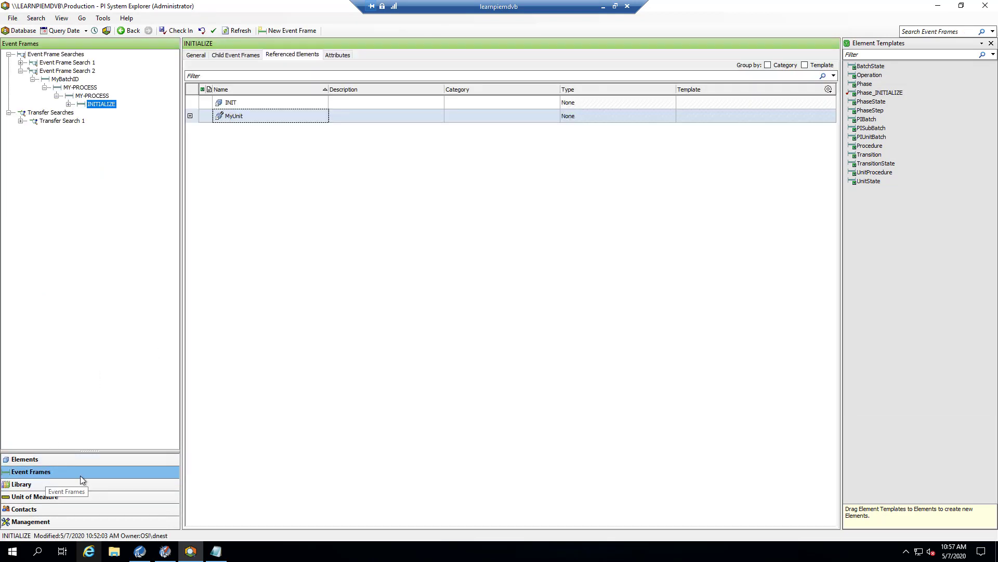
pyautogui.click(338, 55)
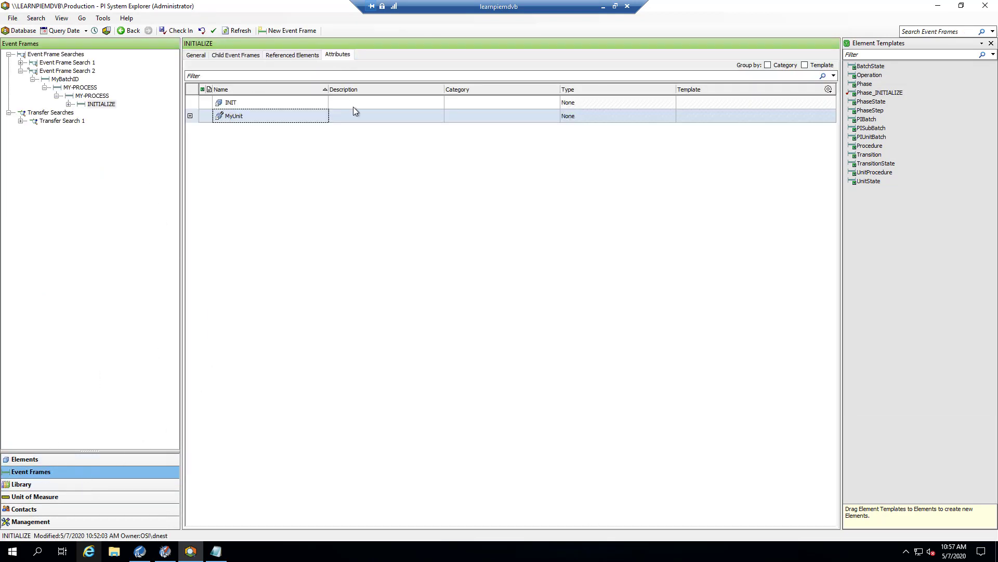
pyautogui.click(236, 31)
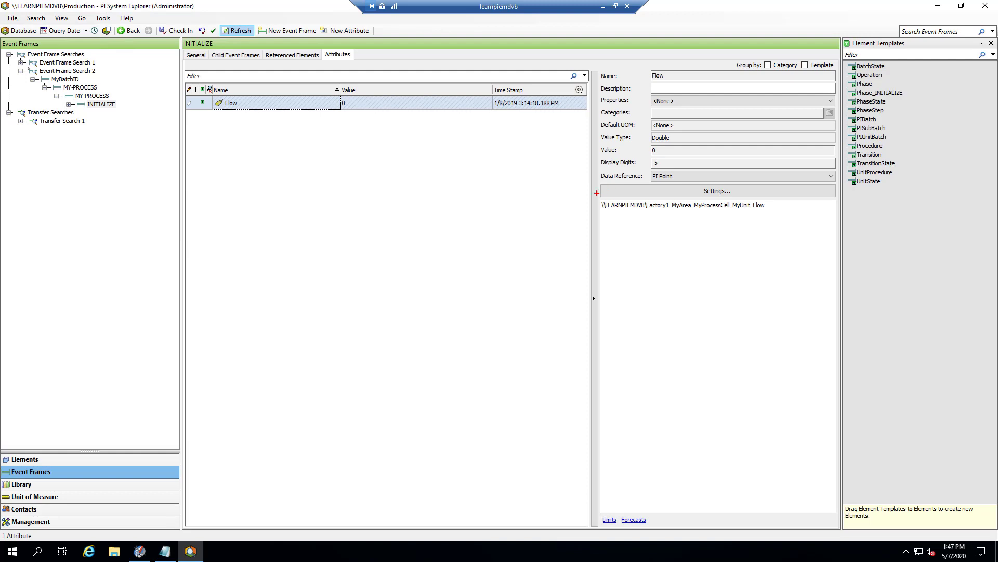
pyautogui.moveTo(595, 194); pyautogui.dragTo(783, 216)
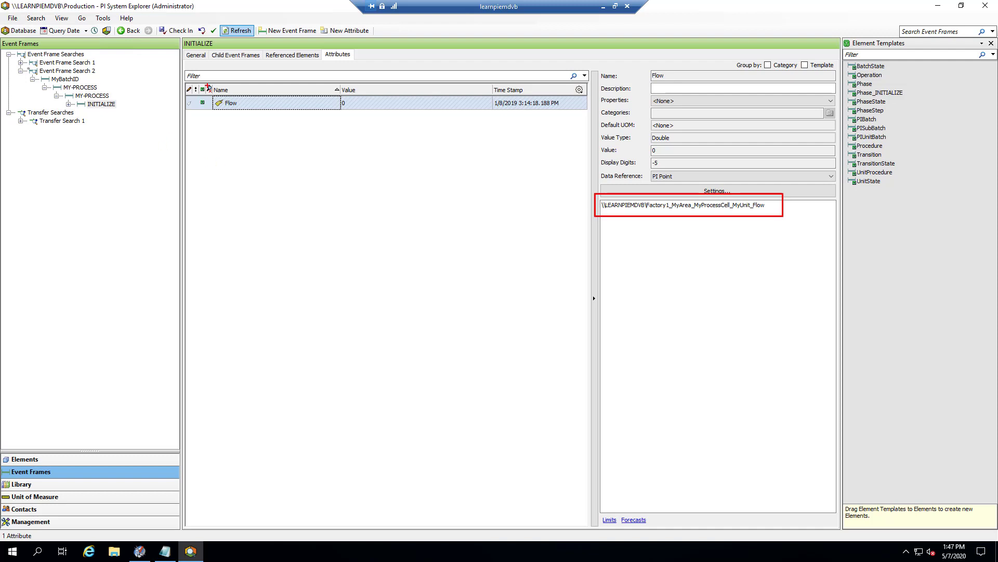
pyautogui.moveTo(207, 91)
pyautogui.mouseDown()
pyautogui.moveTo(243, 106)
pyautogui.moveTo(377, 115)
pyautogui.mouseUp()
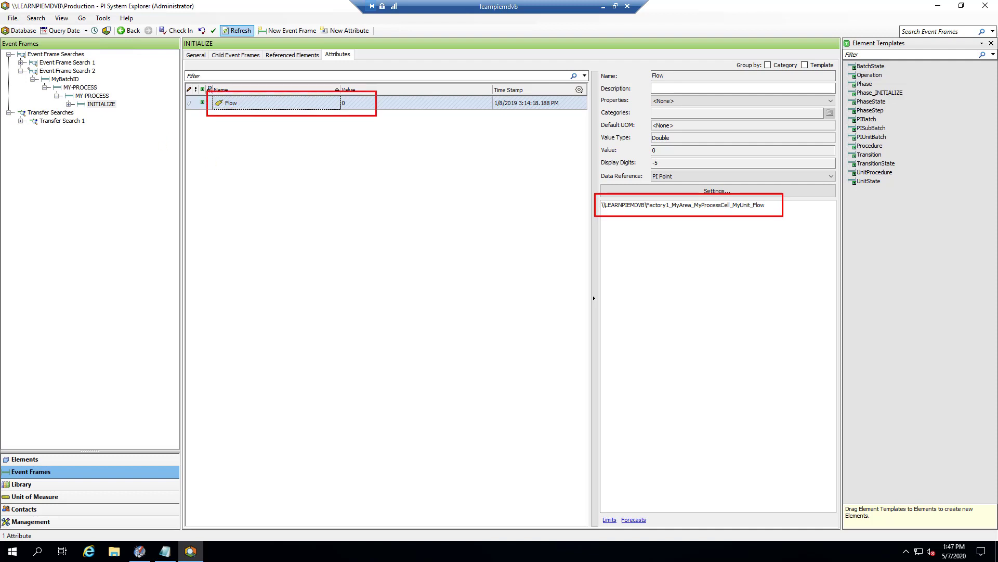
pyautogui.moveTo(592, 141); pyautogui.dragTo(670, 158)
pyautogui.press('Escape')
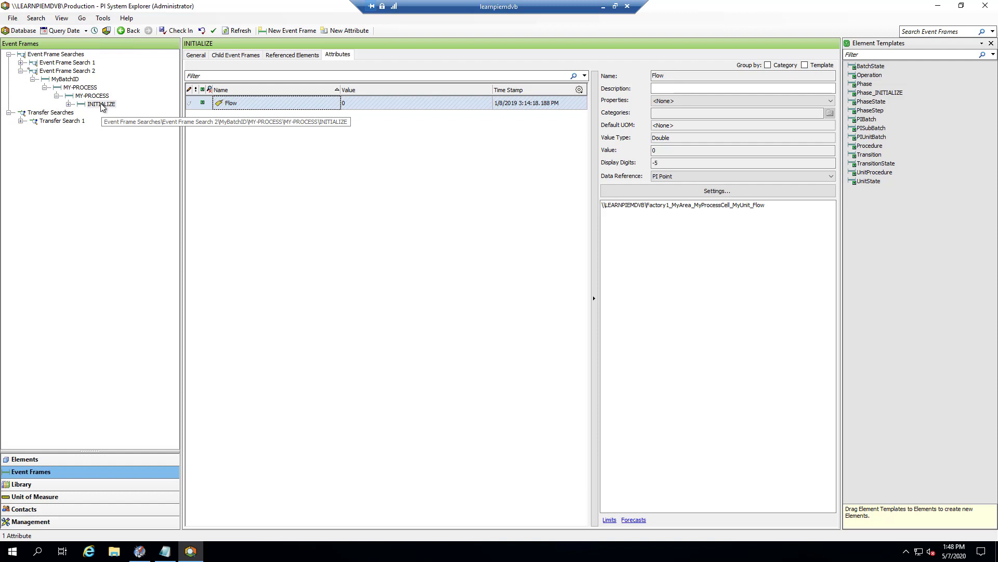
# Capture or recapture the values of the INITIALIZE event frame and dismiss the completion report.
pyautogui.rightClick(102, 107)
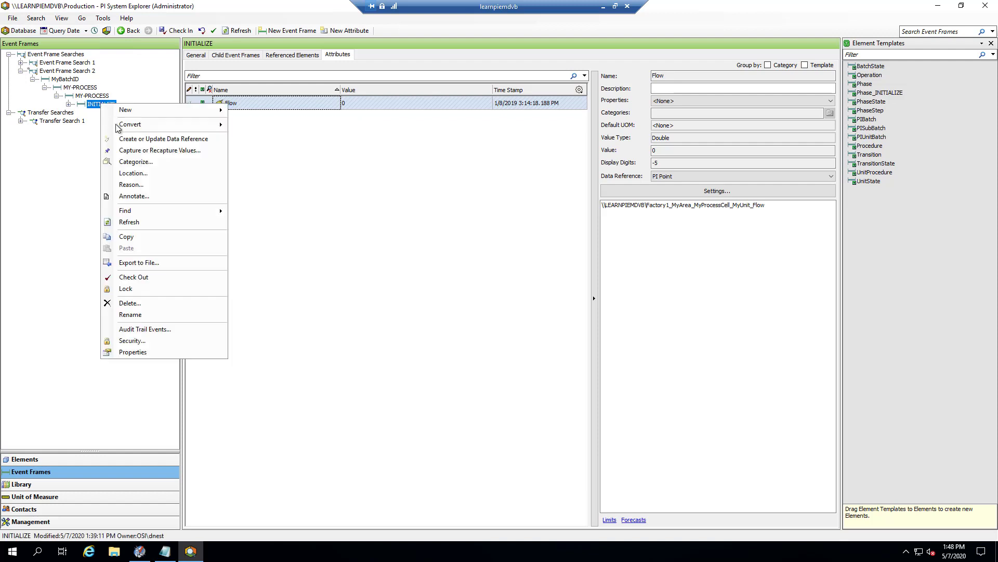
pyautogui.click(139, 151)
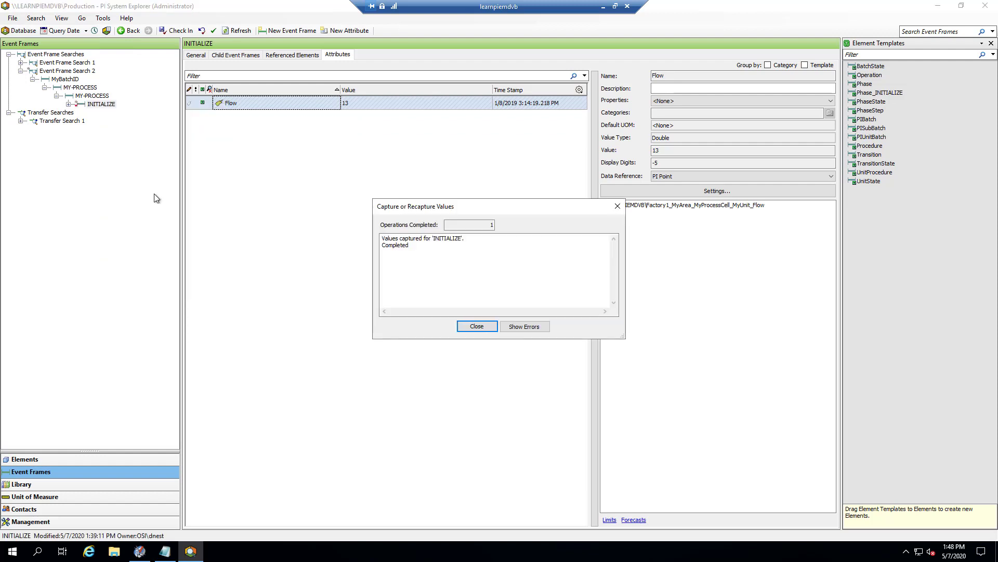
pyautogui.click(477, 328)
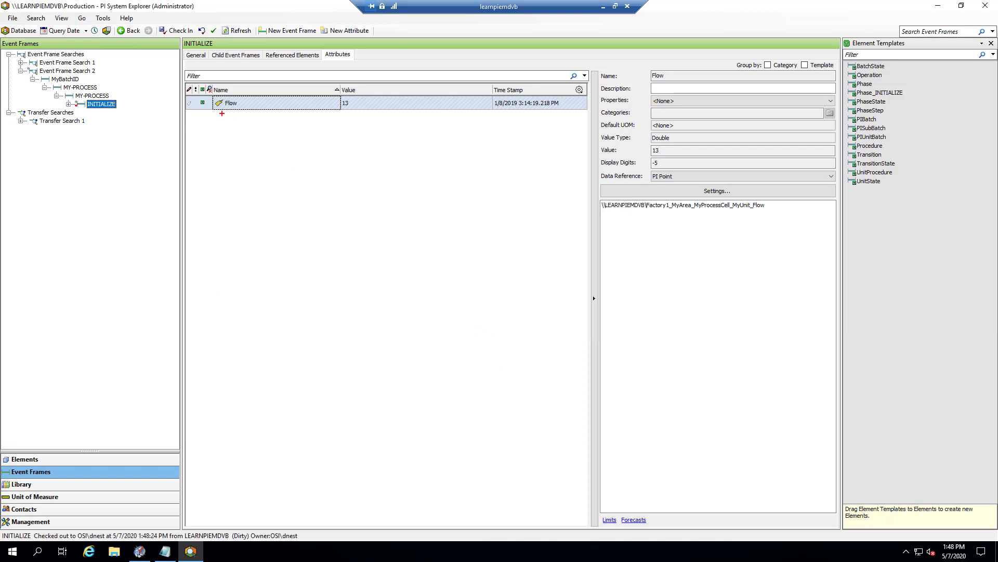
# Examine the Flow attribute's captured value and time stamp in the INITIALIZE event frame.
pyautogui.moveTo(205, 91)
pyautogui.mouseDown()
pyautogui.moveTo(520, 128)
pyautogui.moveTo(569, 116)
pyautogui.mouseUp()
pyautogui.rightClick(360, 106)
pyautogui.click(412, 215)
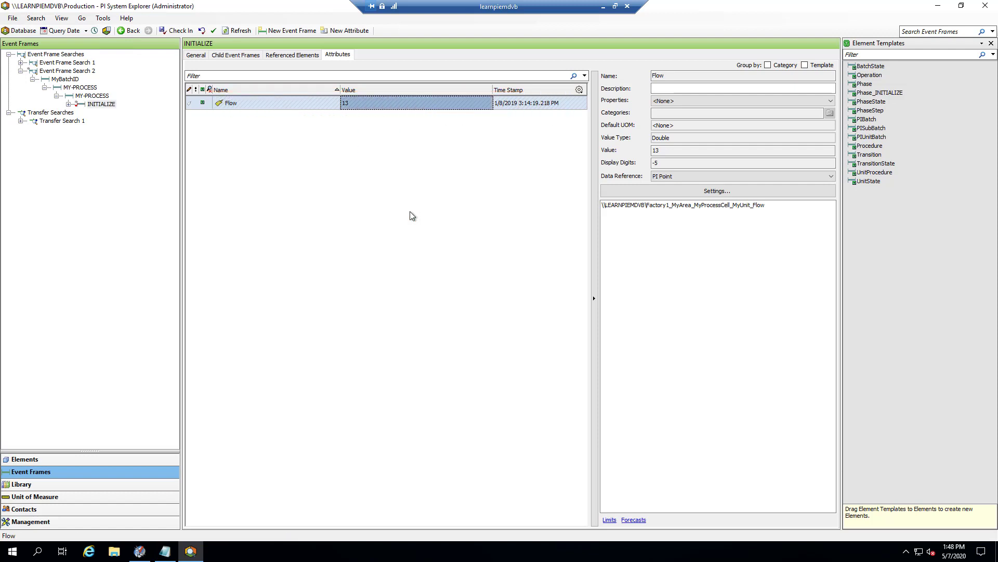